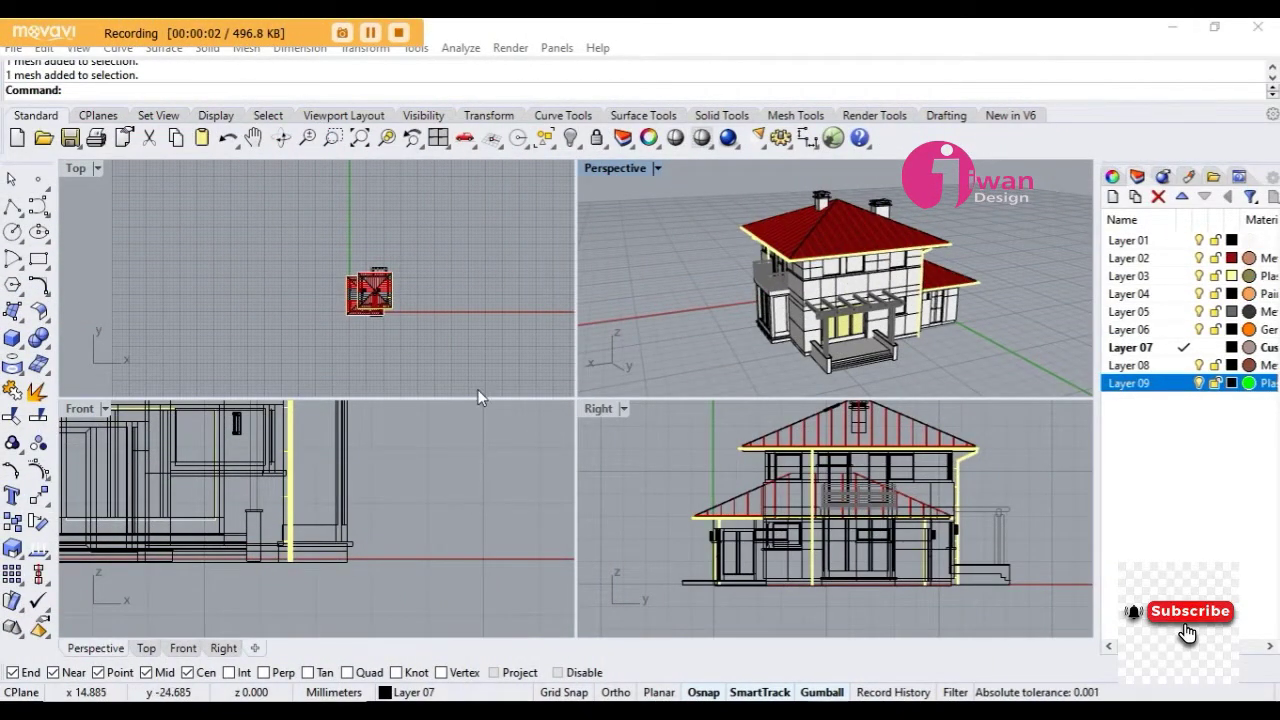
- Examine the whole house model in the Top, Right, Front and Perspective viewports
{"action": "scroll", "coordinate": [475, 393], "scroll_direction": "down", "scroll_amount": 4}
{"action": "scroll", "coordinate": [405, 300], "scroll_direction": "up", "scroll_amount": 4}
{"action": "scroll", "coordinate": [367, 216], "scroll_direction": "down", "scroll_amount": 1}
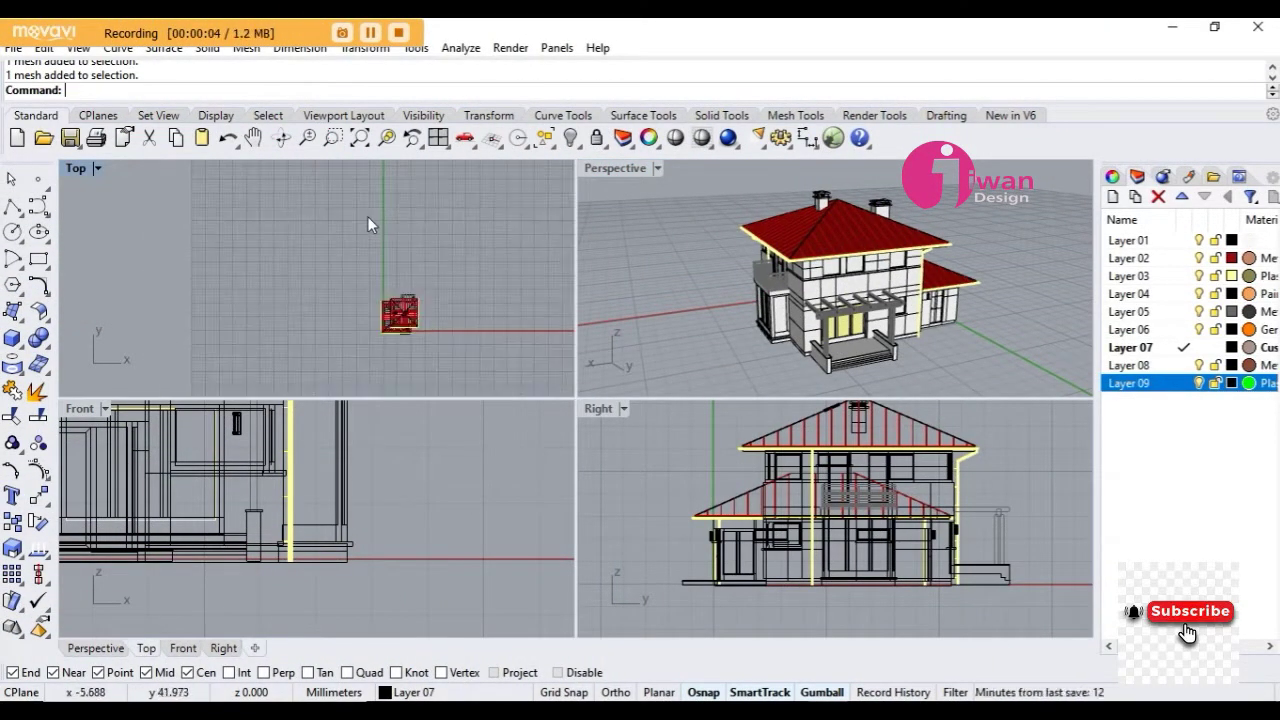
{"action": "scroll", "coordinate": [447, 305], "scroll_direction": "up", "scroll_amount": 4}
{"action": "scroll", "coordinate": [374, 308], "scroll_direction": "up", "scroll_amount": 2}
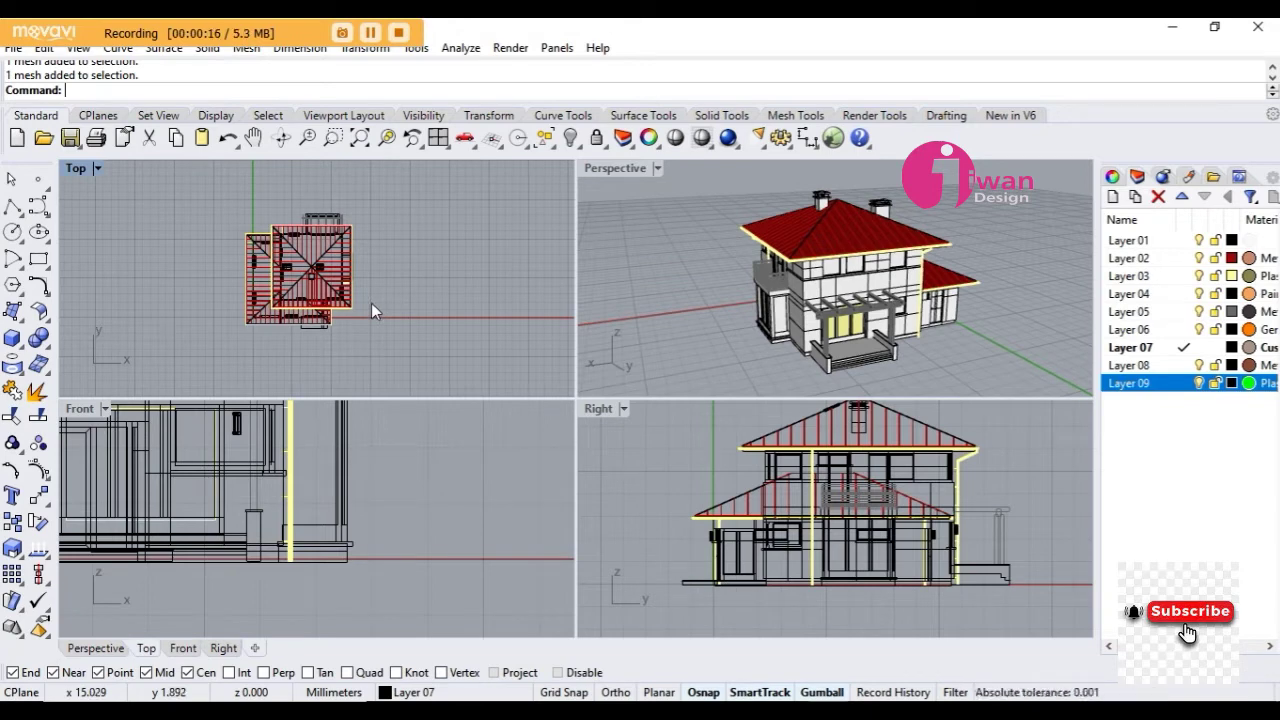
{"action": "scroll", "coordinate": [337, 271], "scroll_direction": "up", "scroll_amount": 3}
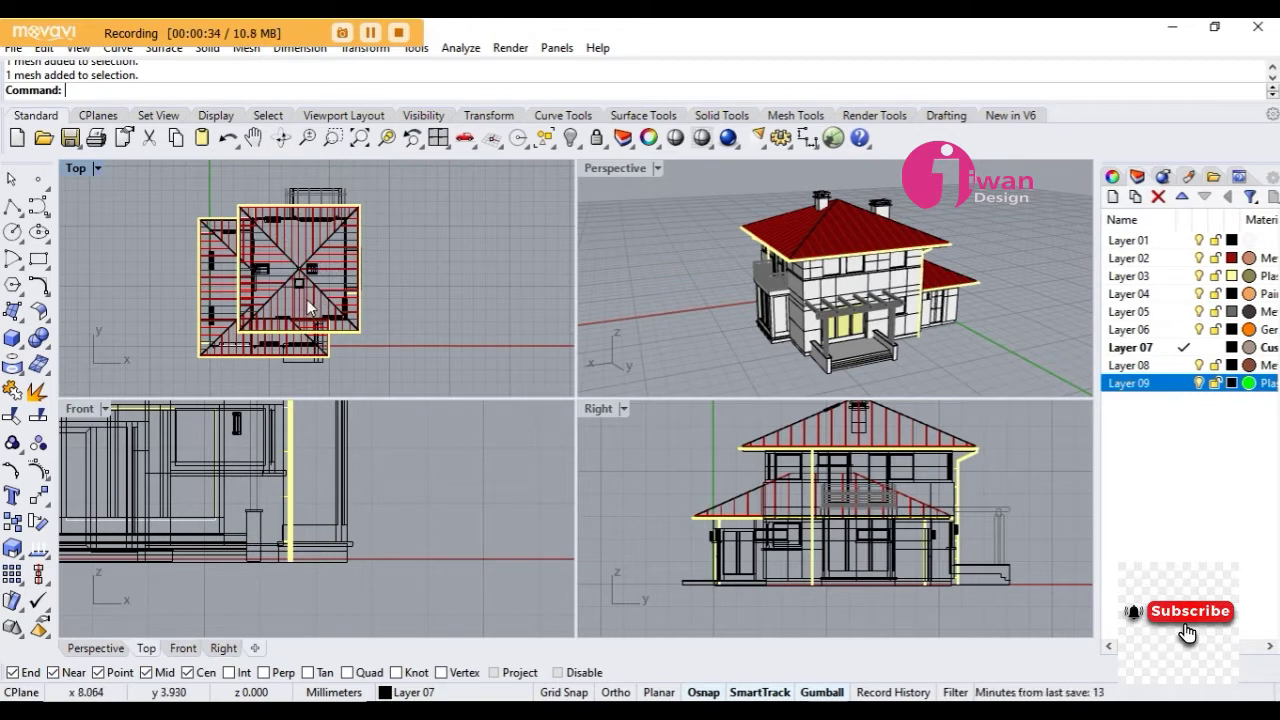
{"action": "scroll", "coordinate": [826, 484], "scroll_direction": "down", "scroll_amount": 1}
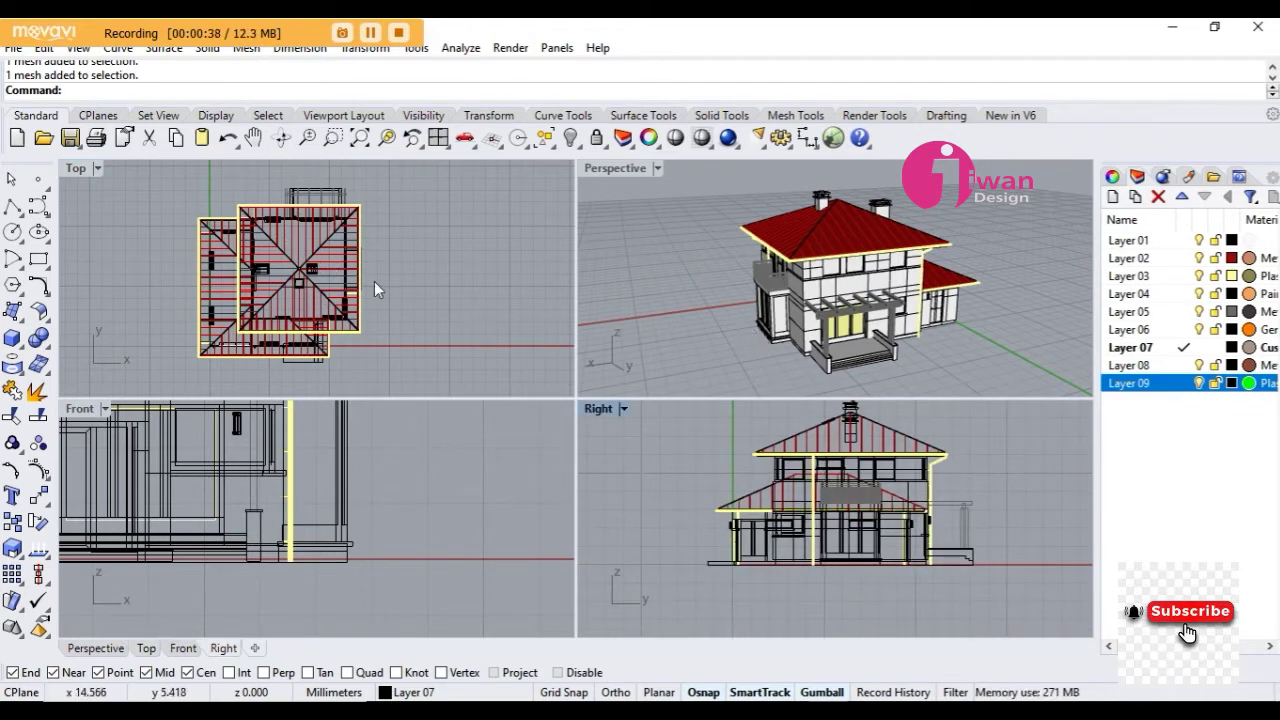
{"action": "left_click", "coordinate": [313, 502]}
{"action": "scroll", "coordinate": [313, 502], "scroll_direction": "down", "scroll_amount": 5}
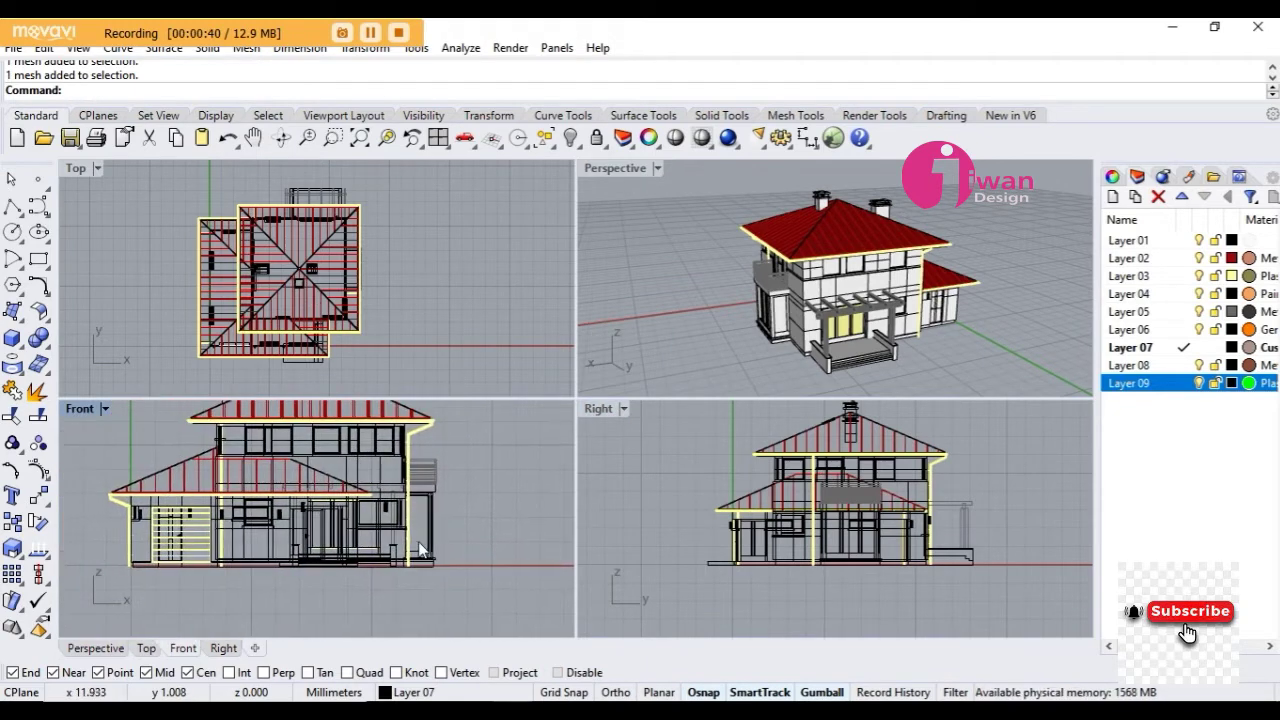
{"action": "scroll", "coordinate": [327, 448], "scroll_direction": "up", "scroll_amount": 2}
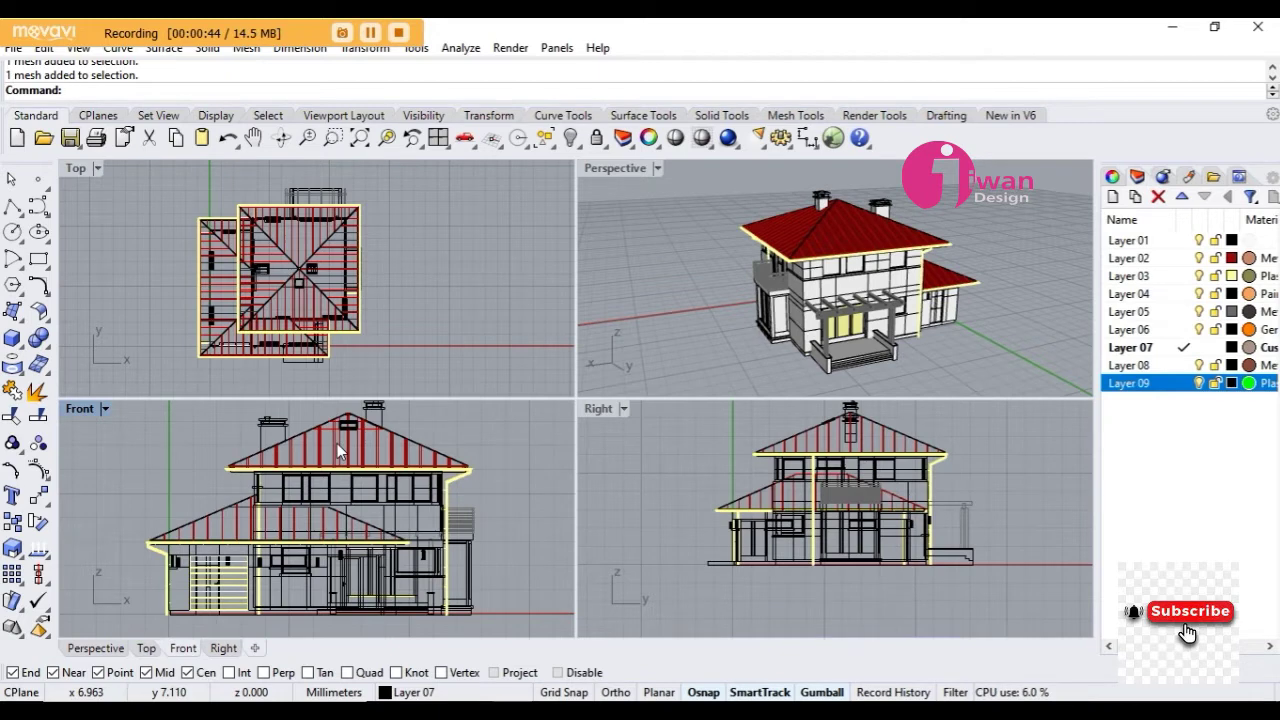
{"action": "scroll", "coordinate": [337, 443], "scroll_direction": "down", "scroll_amount": 1}
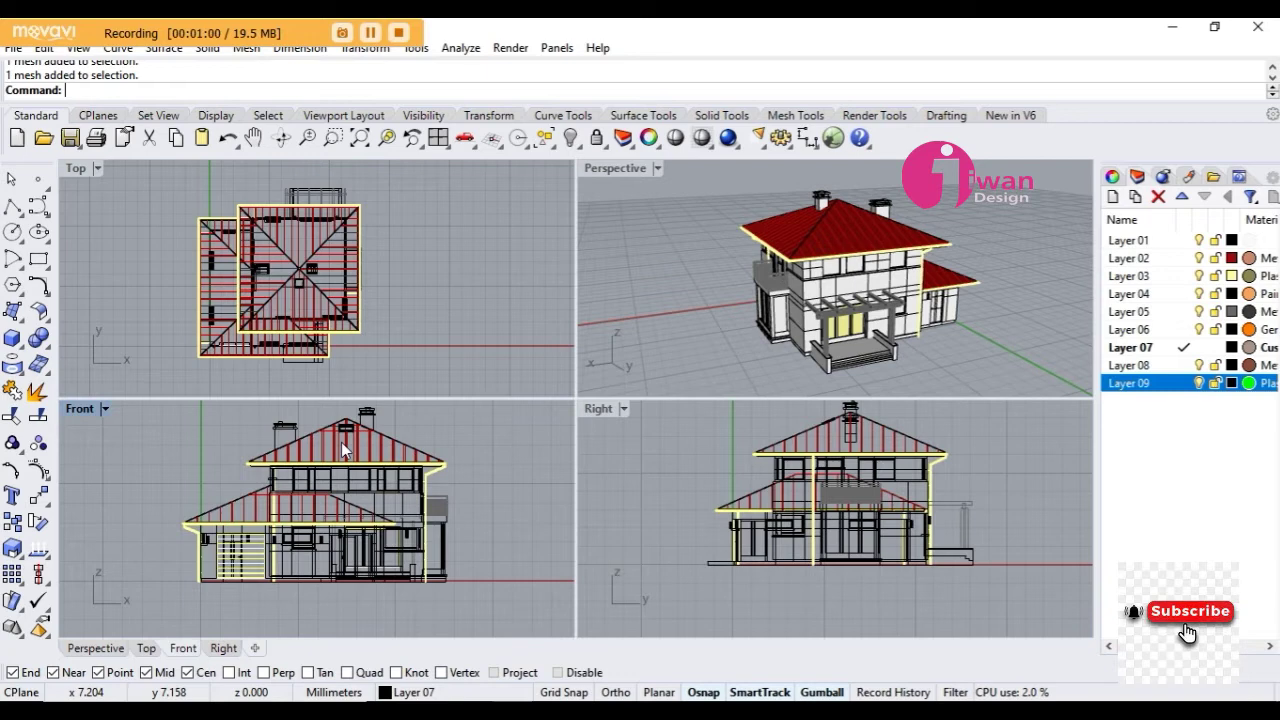
{"action": "scroll", "coordinate": [392, 292], "scroll_direction": "down", "scroll_amount": 2}
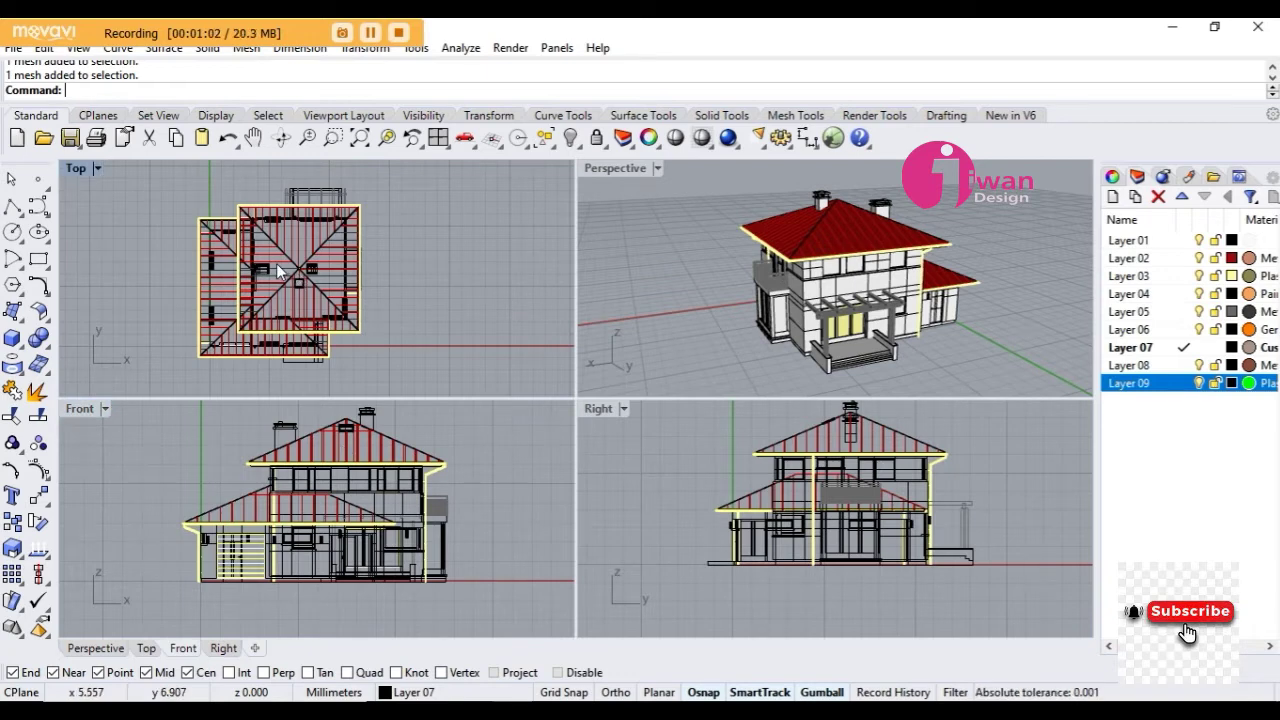
{"action": "right_click_drag", "start_coordinate": [717, 266], "coordinate": [870, 288]}
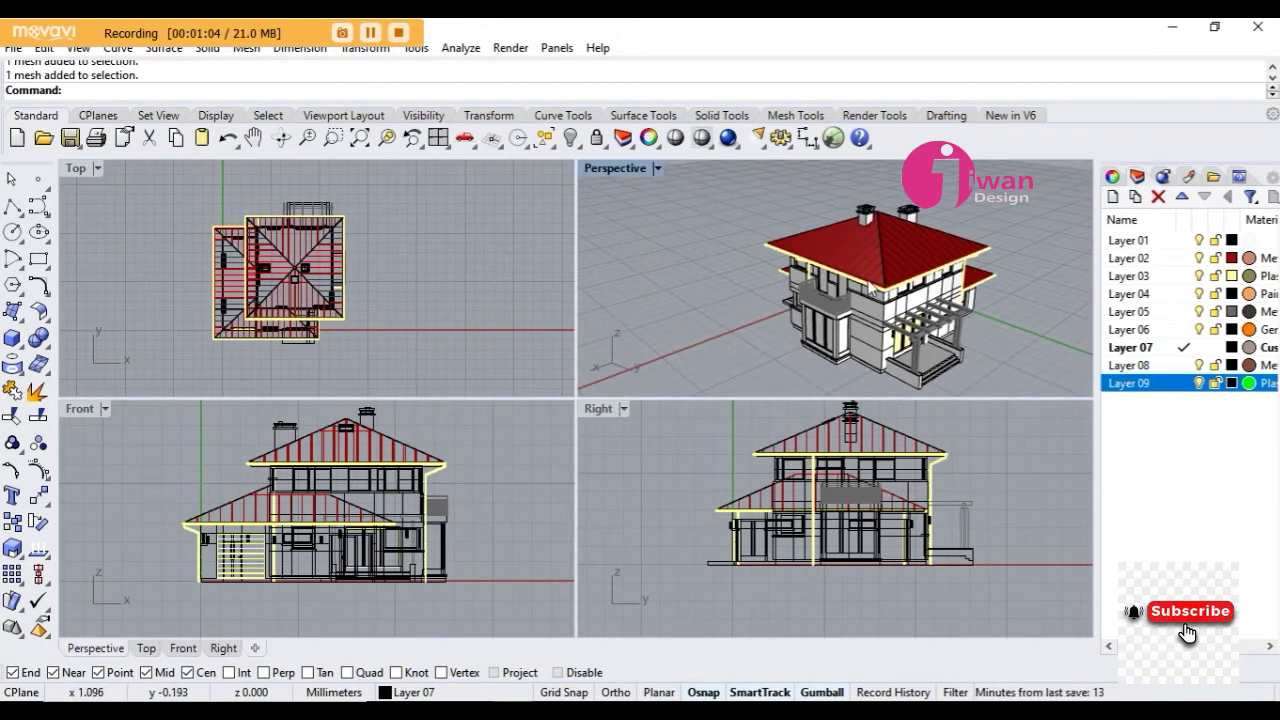
{"action": "scroll", "coordinate": [806, 284], "scroll_direction": "up", "scroll_amount": 4}
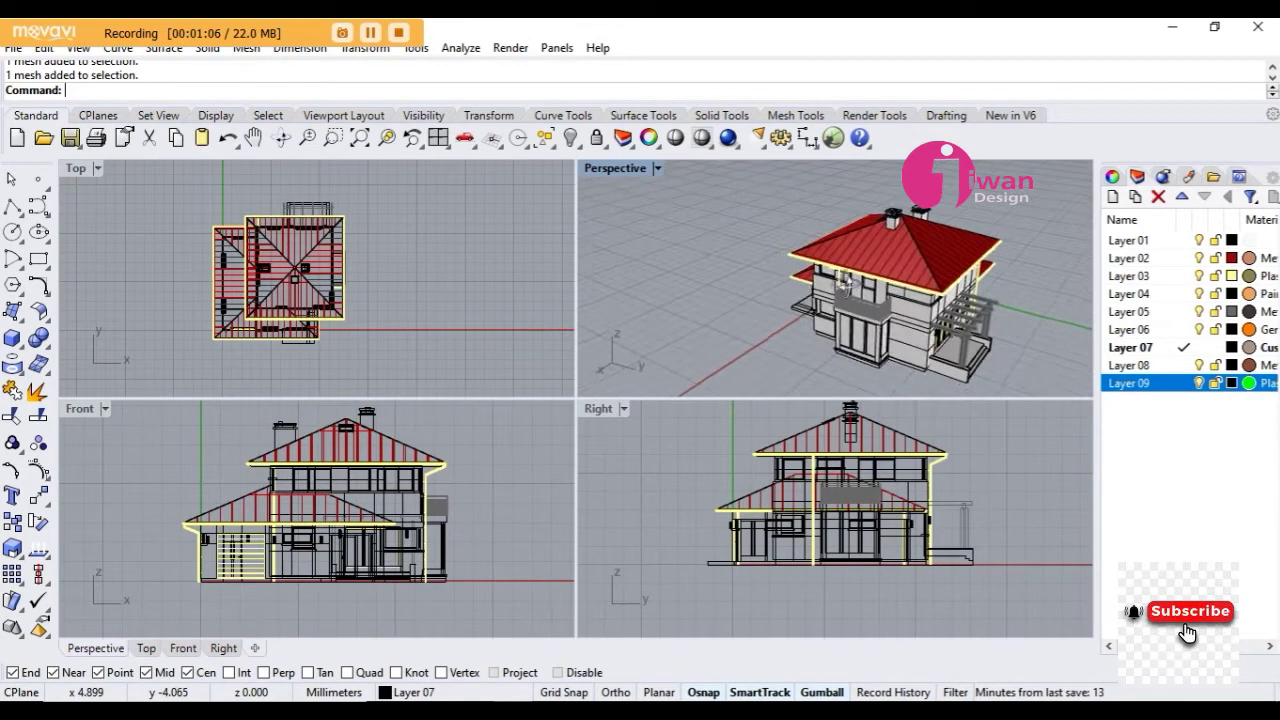
{"action": "right_click_drag", "start_coordinate": [880, 275], "coordinate": [839, 286]}
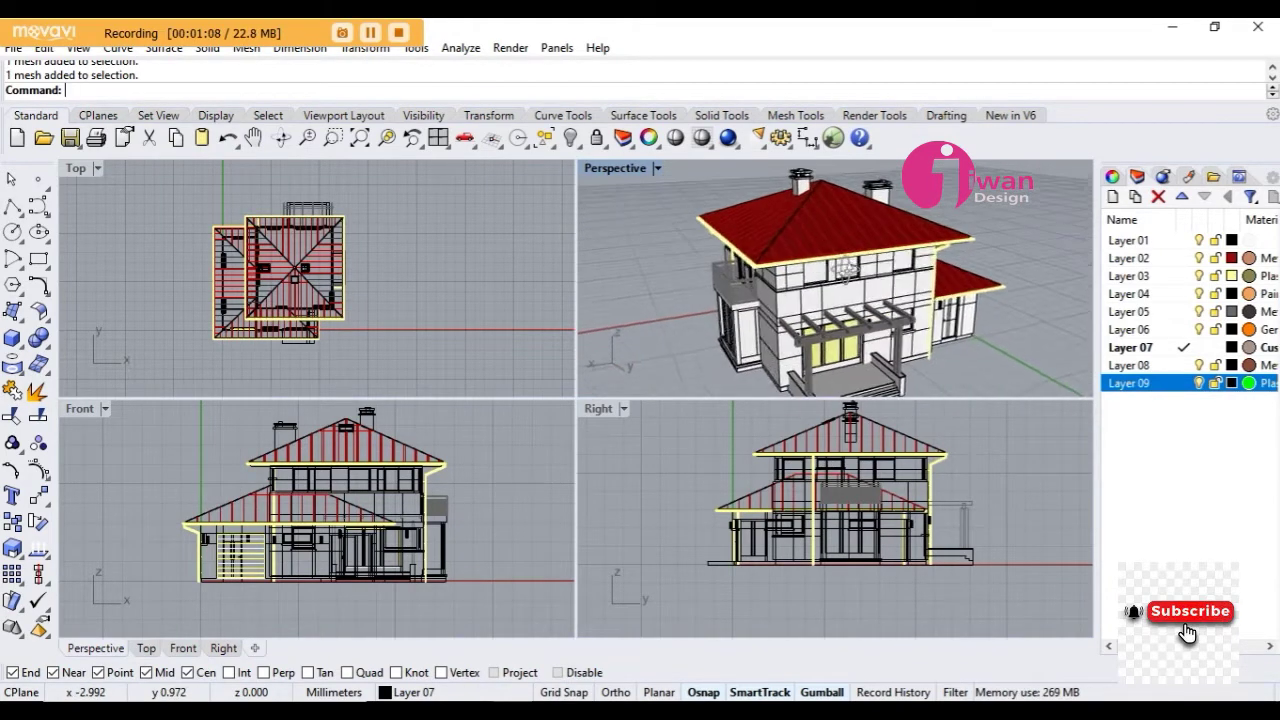
{"action": "scroll", "coordinate": [839, 286], "scroll_direction": "down", "scroll_amount": 3}
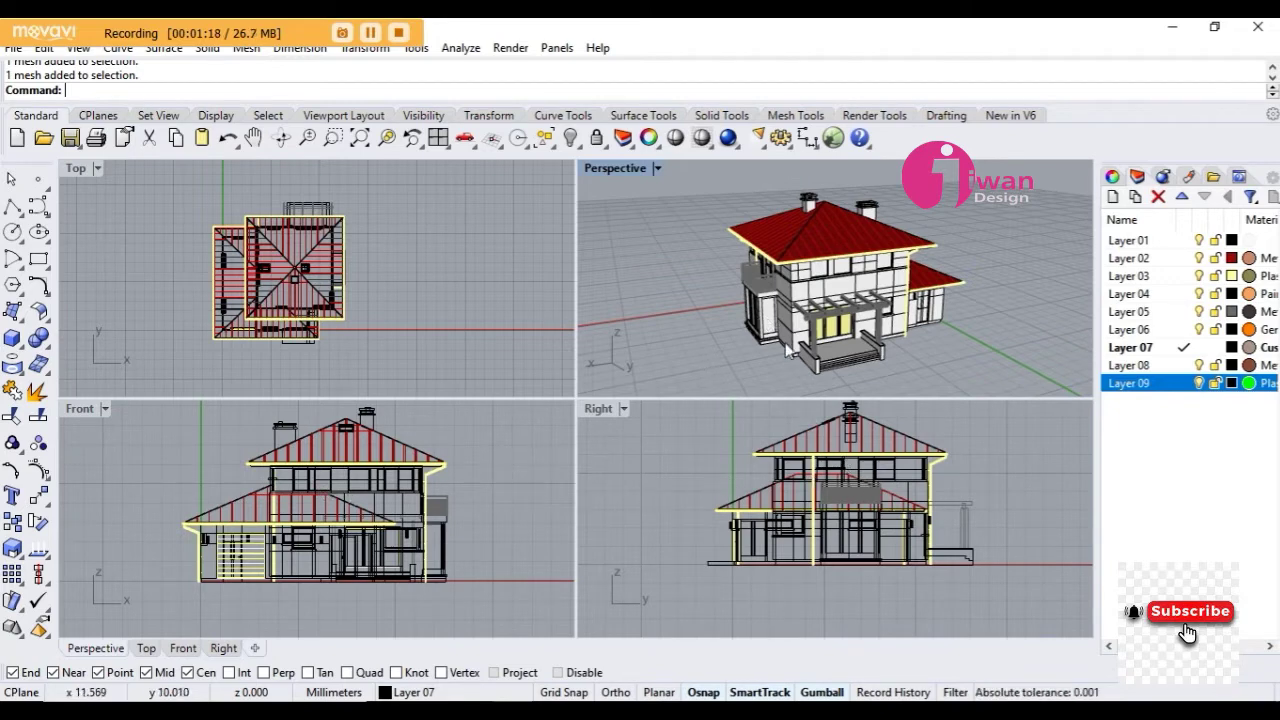
- Examine the roof plan in the maximized Top viewport and restore the four-viewport layout
{"action": "left_click", "coordinate": [103, 175]}
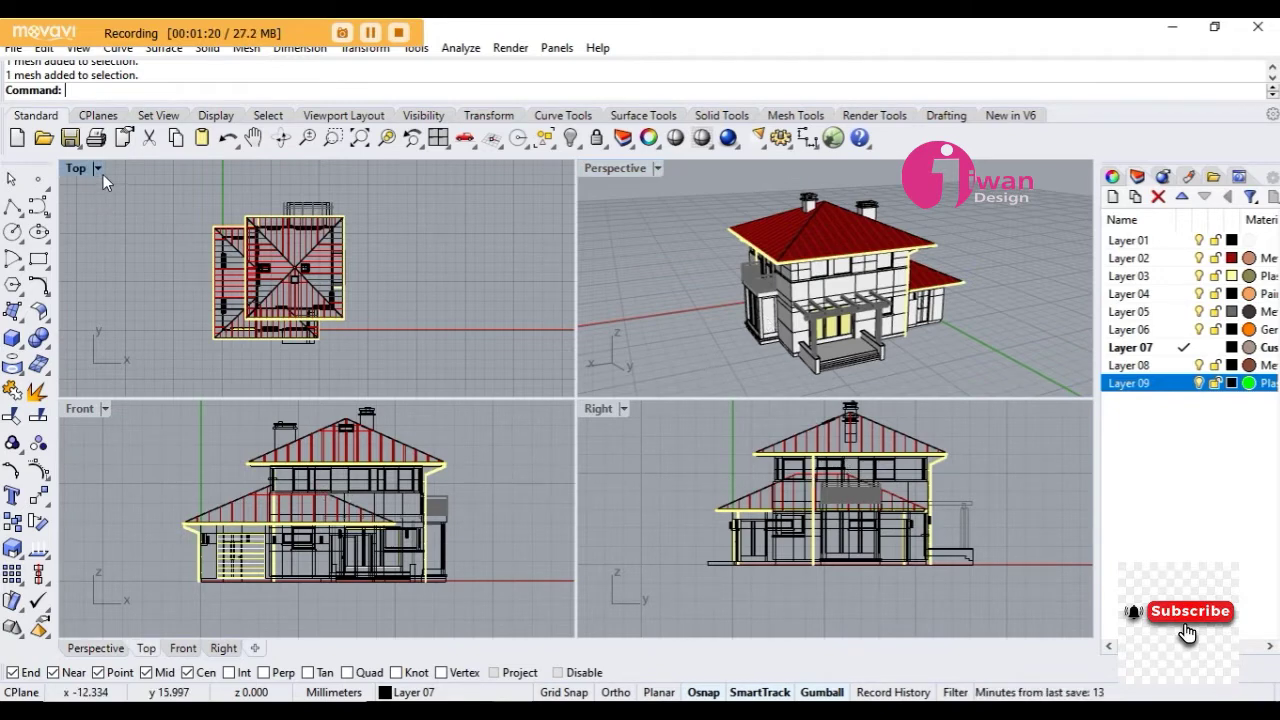
{"action": "left_click", "coordinate": [101, 171]}
{"action": "double_click", "coordinate": [101, 171]}
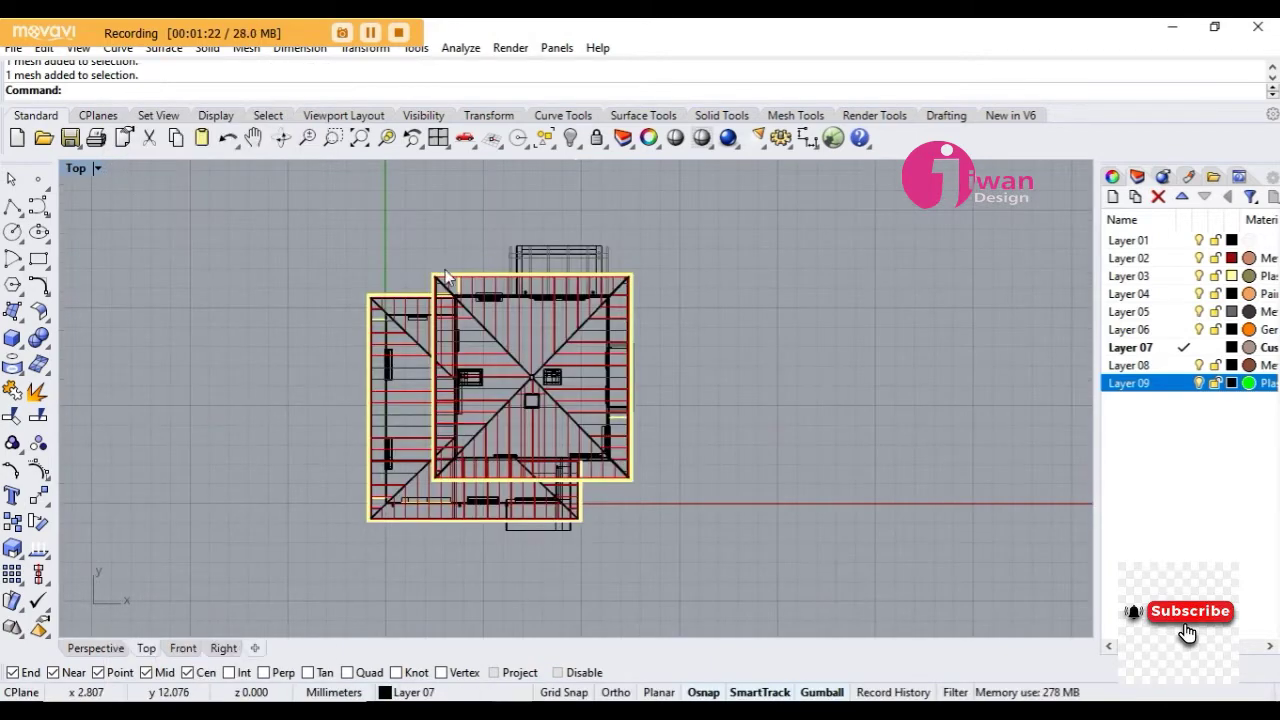
{"action": "scroll", "coordinate": [414, 292], "scroll_direction": "up", "scroll_amount": 6}
{"action": "scroll", "coordinate": [420, 294], "scroll_direction": "down", "scroll_amount": 4}
{"action": "right_click_drag", "start_coordinate": [440, 303], "coordinate": [482, 303]}
{"action": "scroll", "coordinate": [551, 457], "scroll_direction": "up", "scroll_amount": 2}
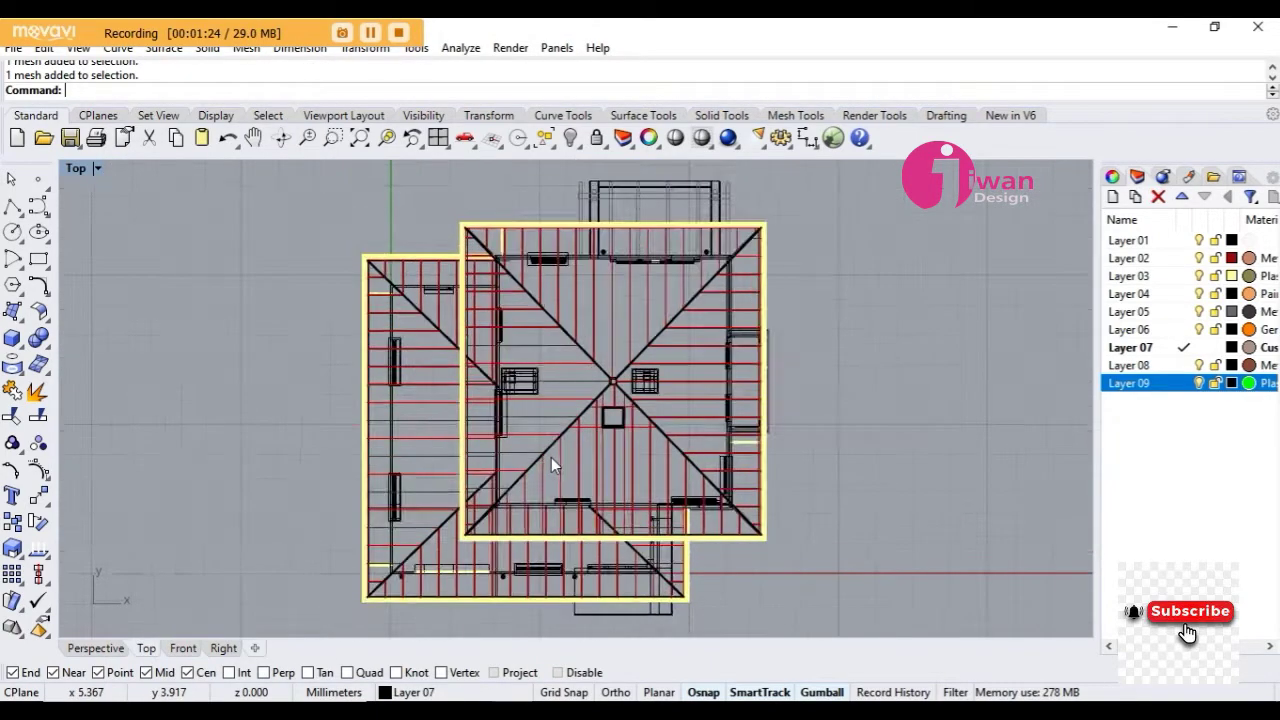
{"action": "scroll", "coordinate": [551, 457], "scroll_direction": "up", "scroll_amount": 2}
{"action": "scroll", "coordinate": [551, 457], "scroll_direction": "down", "scroll_amount": 2}
{"action": "right_click_drag", "start_coordinate": [551, 457], "coordinate": [569, 462]}
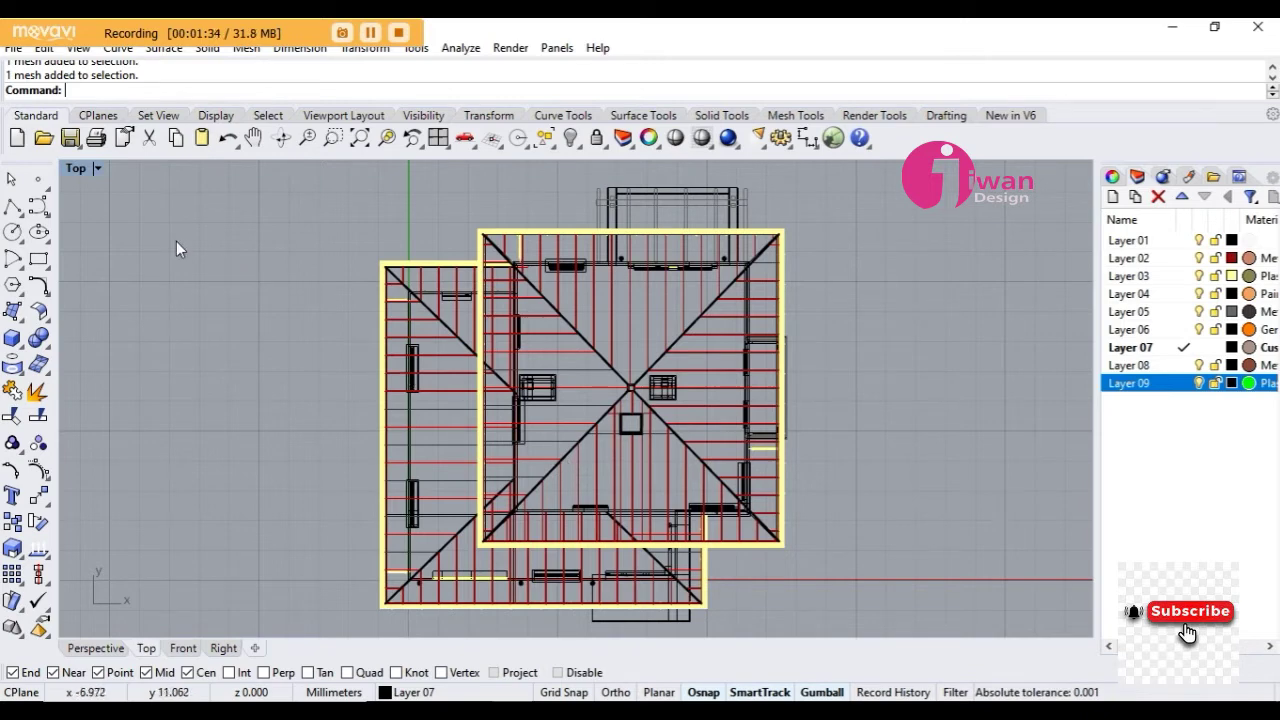
{"action": "left_click", "coordinate": [100, 168]}
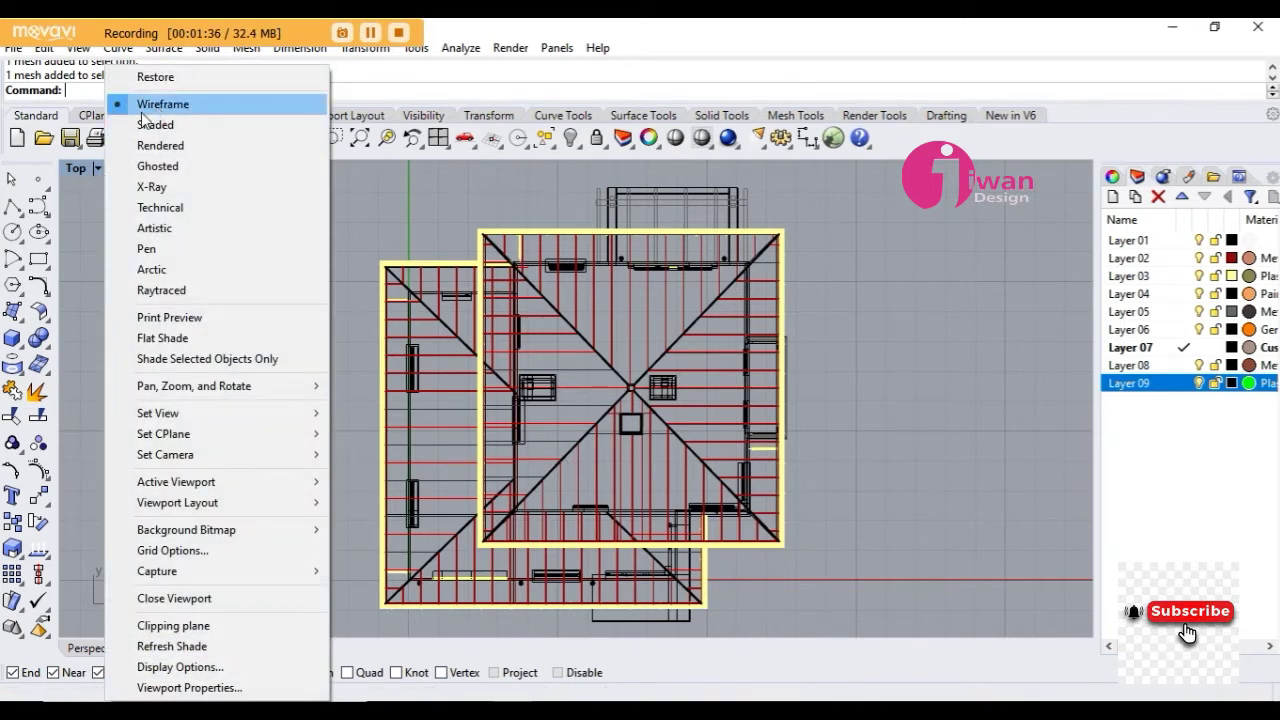
{"action": "left_click", "coordinate": [183, 78]}
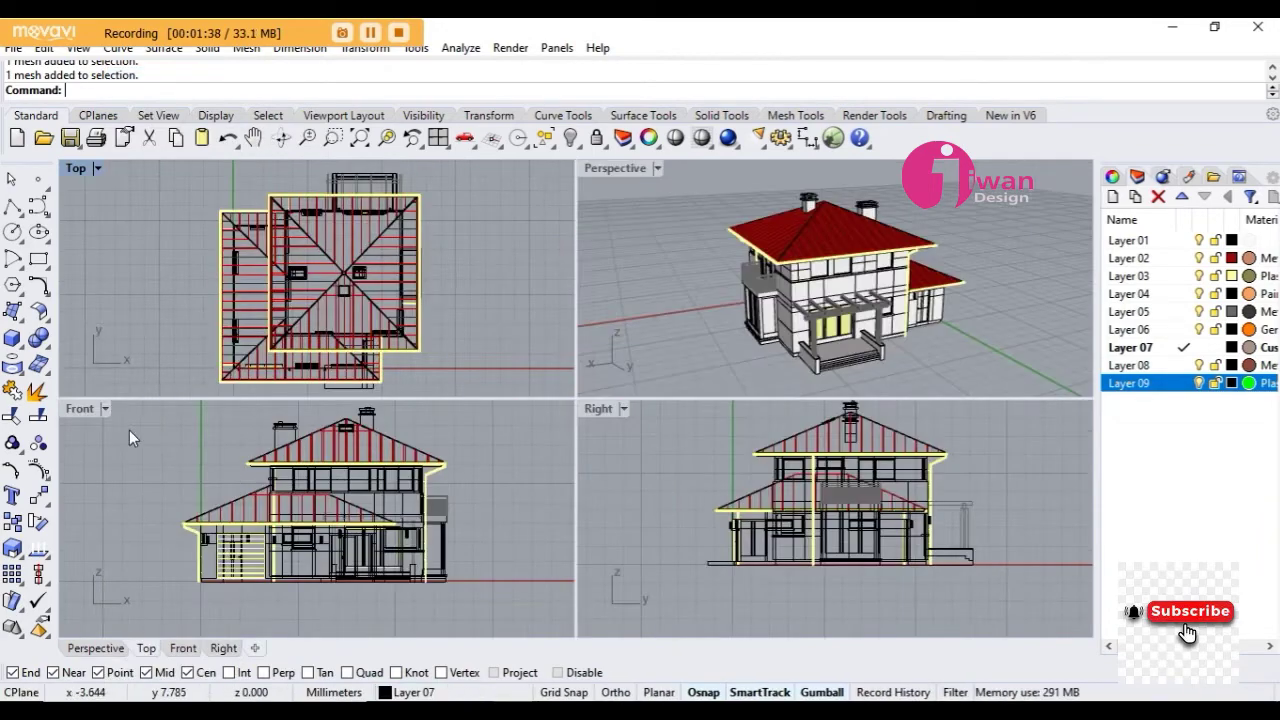
- Examine the house's front elevation in the maximized Front viewport and return to the four-viewport layout
{"action": "left_click", "coordinate": [104, 409]}
{"action": "left_click", "coordinate": [250, 78]}
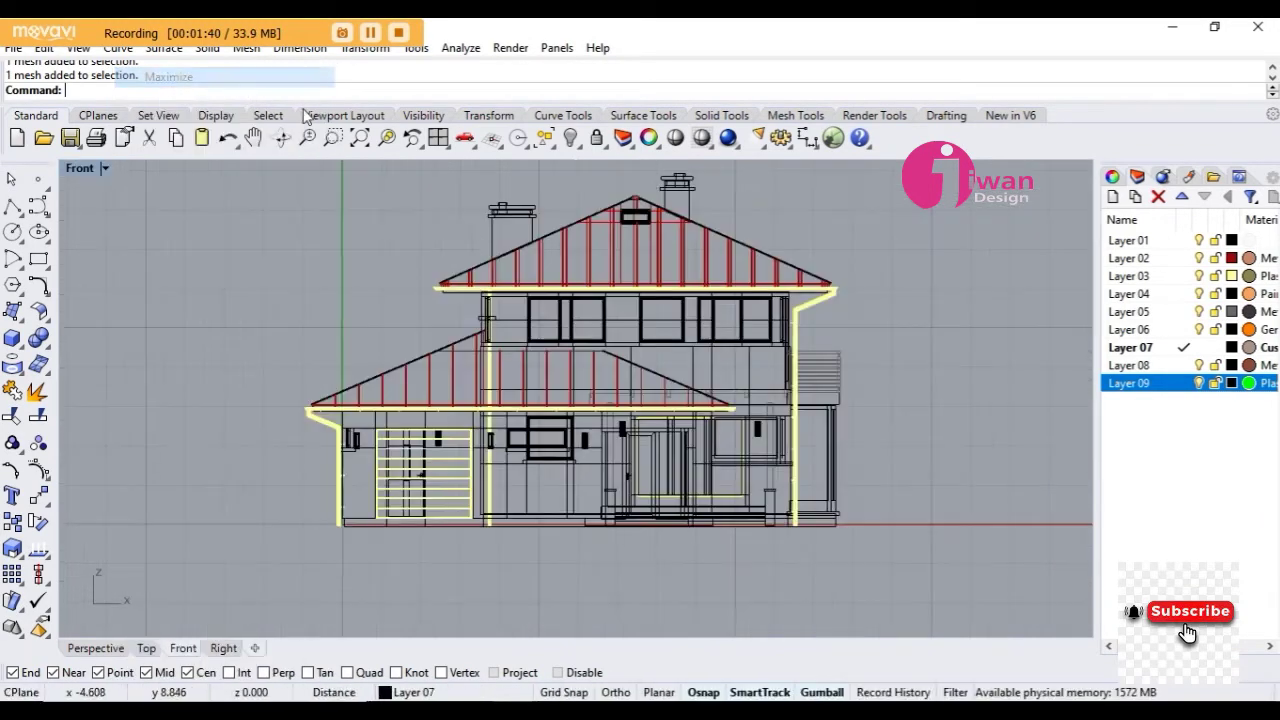
{"action": "scroll", "coordinate": [625, 280], "scroll_direction": "down", "scroll_amount": 1}
{"action": "scroll", "coordinate": [625, 280], "scroll_direction": "up", "scroll_amount": 2}
{"action": "scroll", "coordinate": [626, 283], "scroll_direction": "down", "scroll_amount": 1}
{"action": "scroll", "coordinate": [626, 287], "scroll_direction": "up", "scroll_amount": 3}
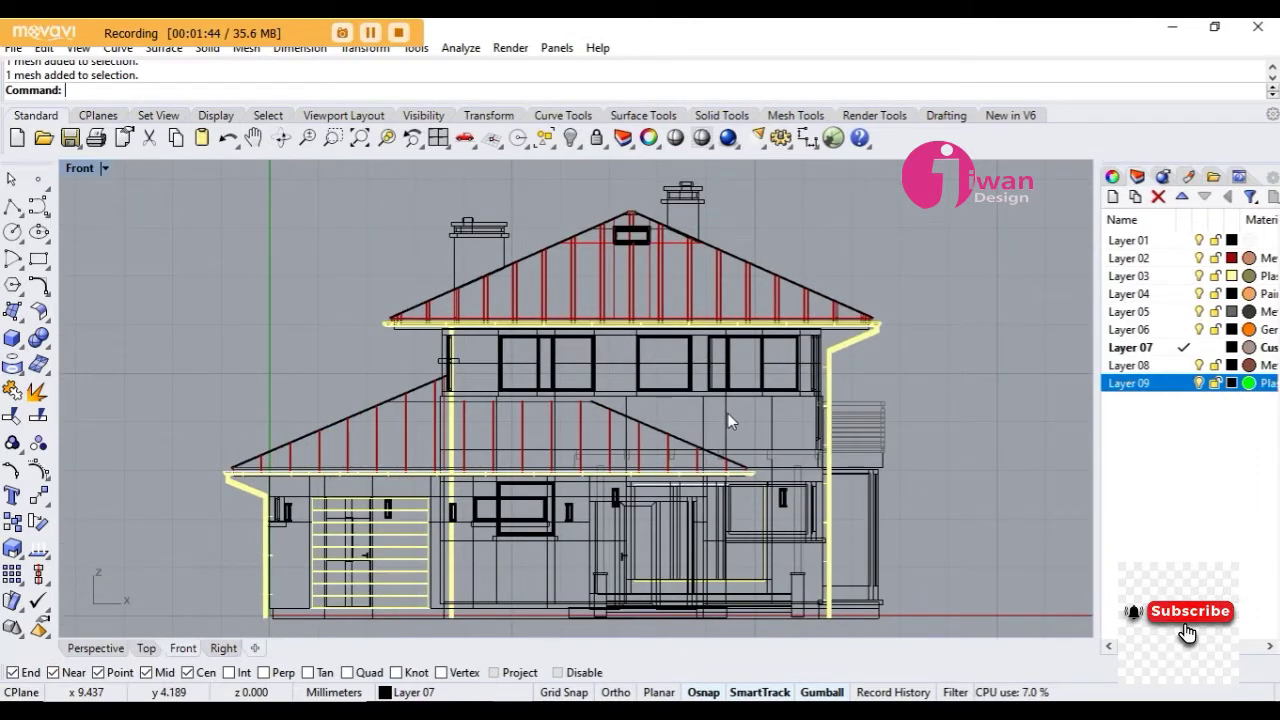
{"action": "left_click", "coordinate": [102, 168]}
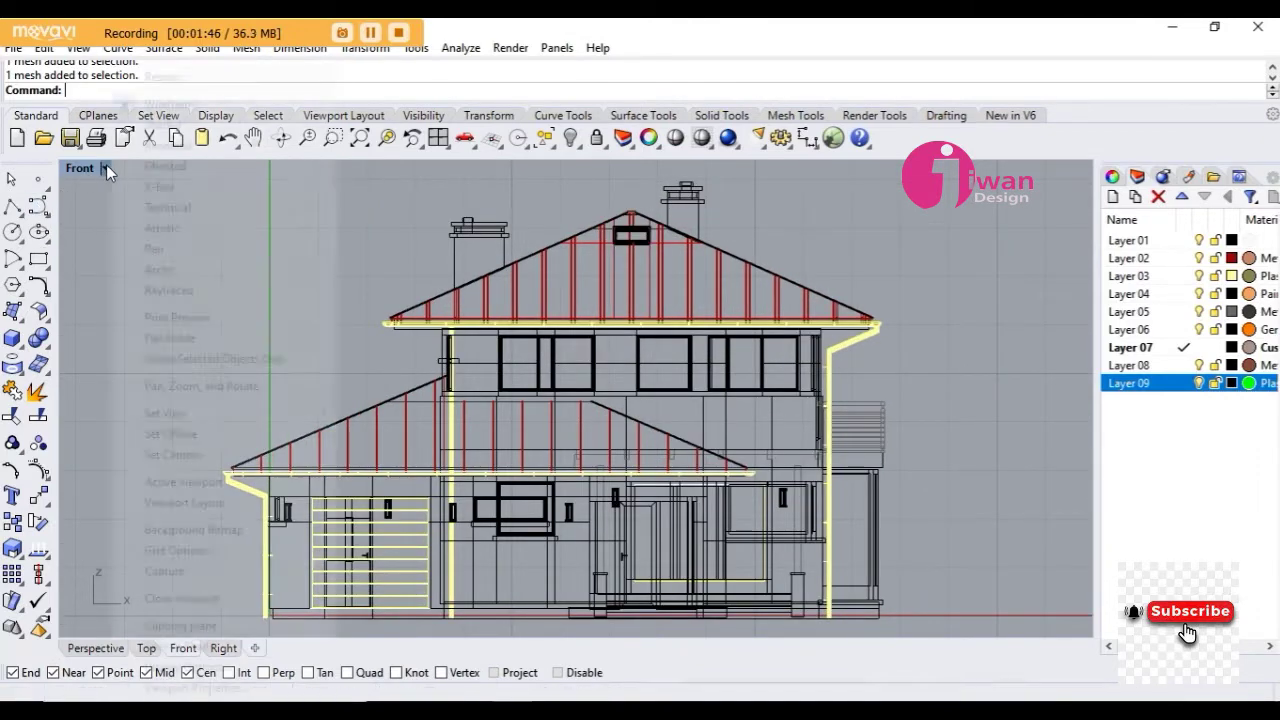
{"action": "left_click", "coordinate": [170, 77]}
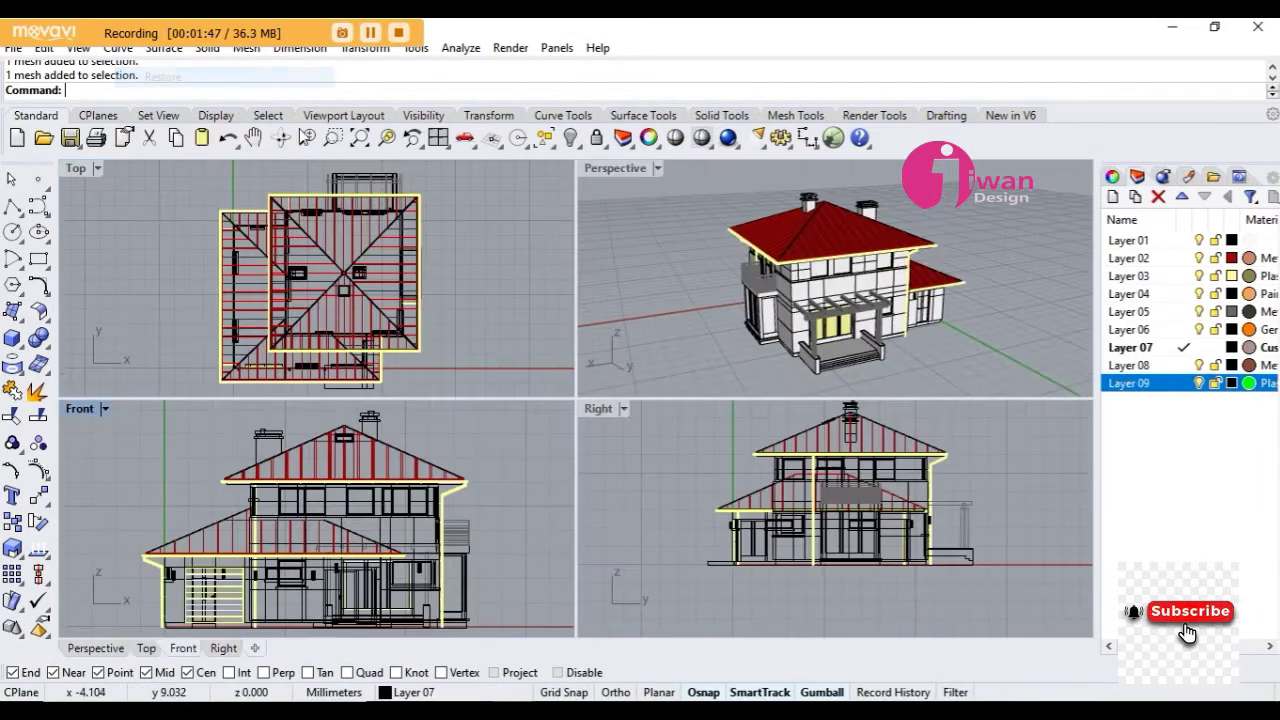
- Inspect the side elevation in the maximized Right viewport and bring back all four viewports
{"action": "left_click", "coordinate": [623, 408]}
{"action": "left_click", "coordinate": [706, 90]}
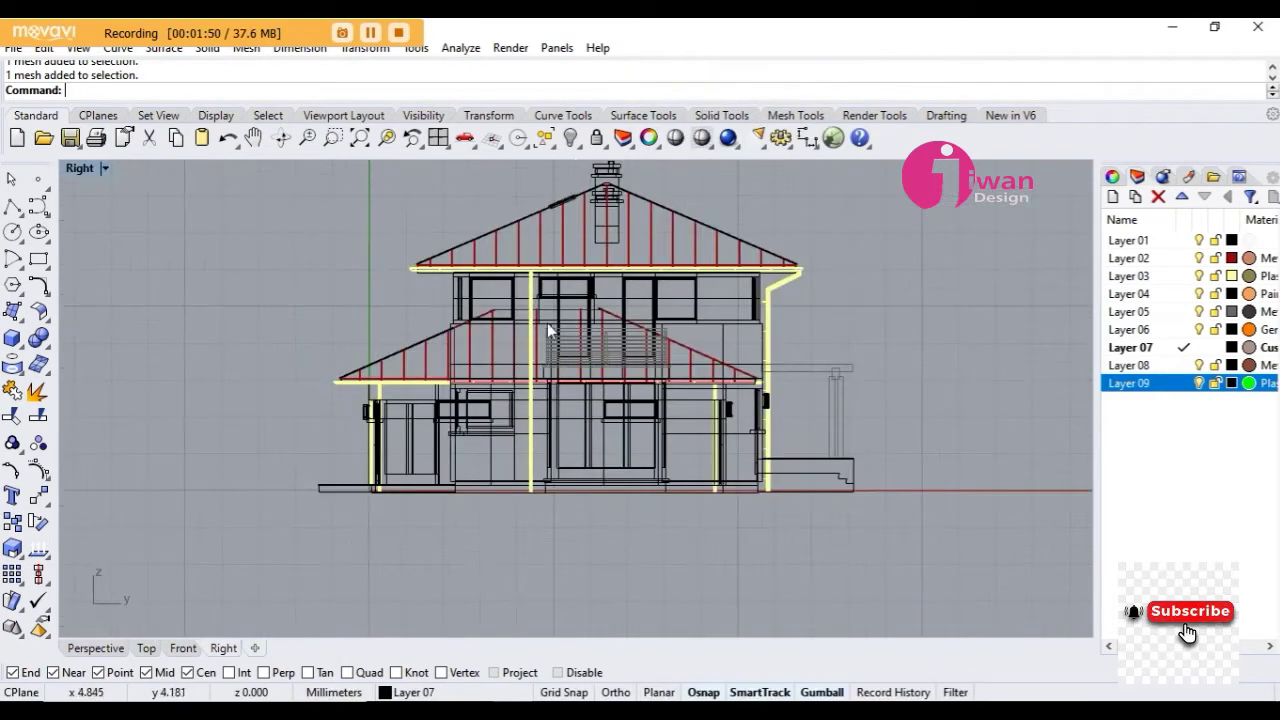
{"action": "scroll", "coordinate": [570, 385], "scroll_direction": "down", "scroll_amount": 3}
{"action": "scroll", "coordinate": [570, 385], "scroll_direction": "up", "scroll_amount": 3}
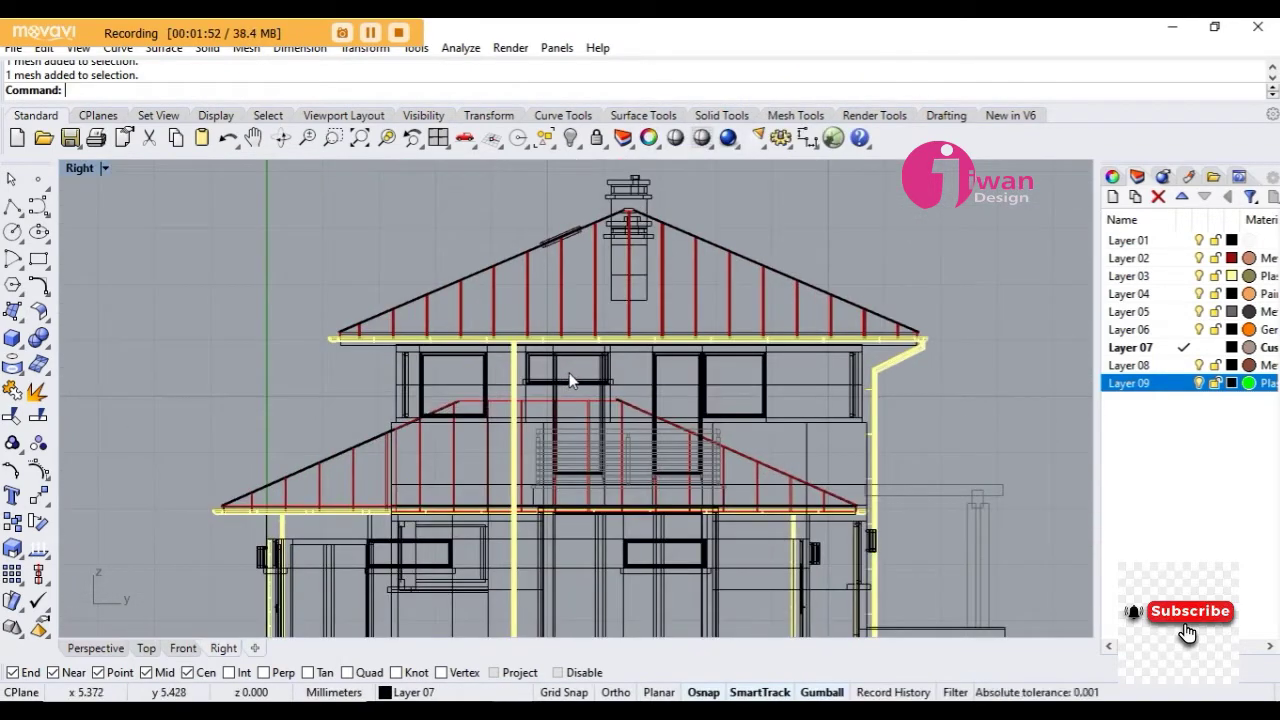
{"action": "scroll", "coordinate": [574, 380], "scroll_direction": "down", "scroll_amount": 1}
{"action": "left_click", "coordinate": [104, 168]}
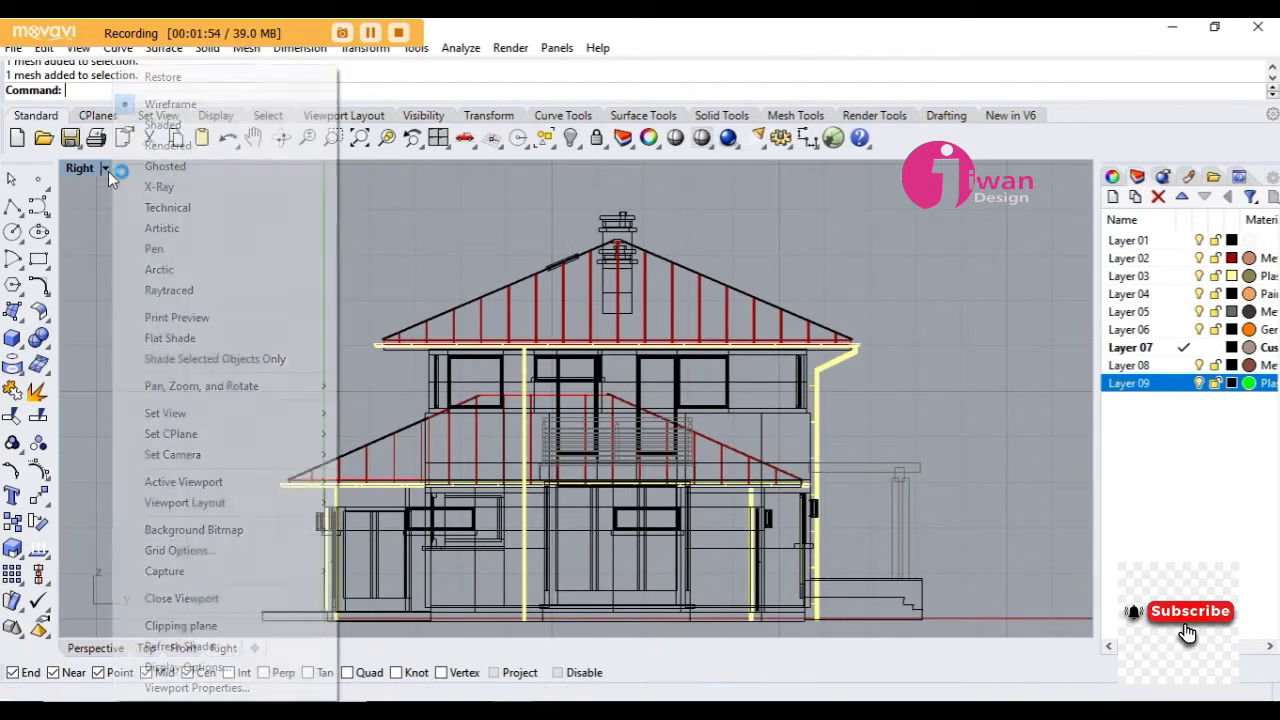
{"action": "left_click", "coordinate": [162, 77]}
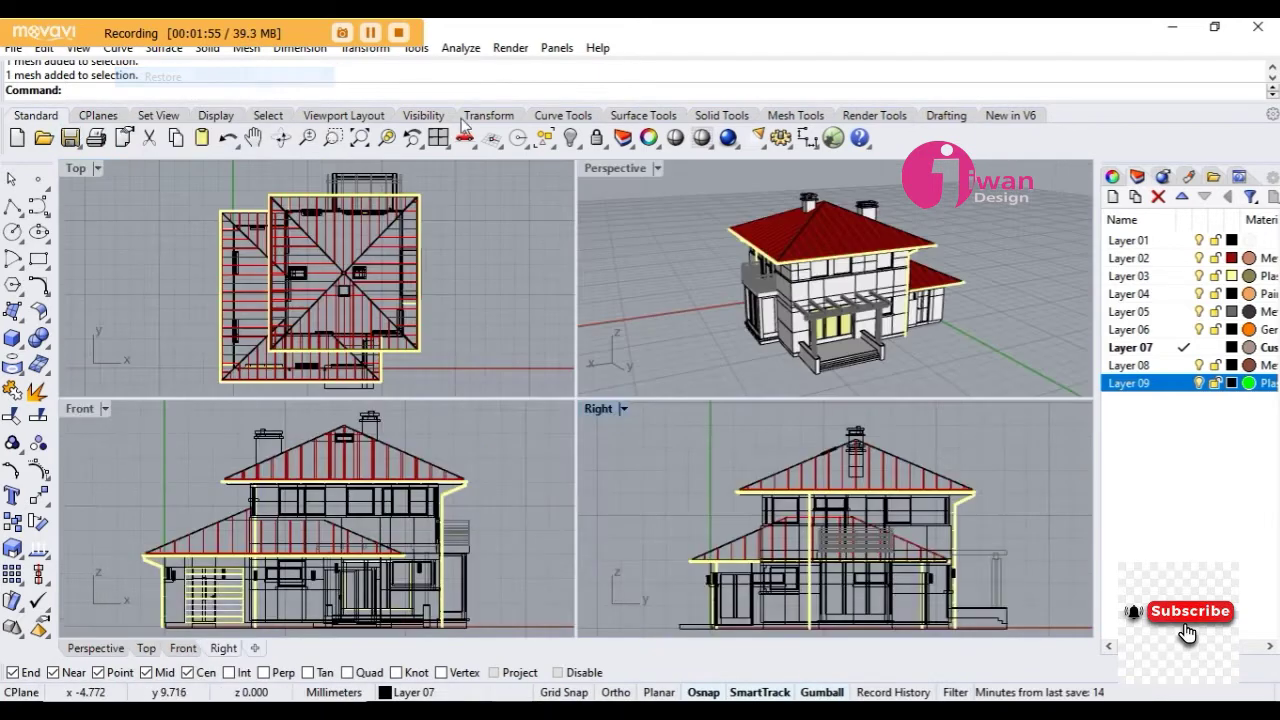
- Maximize the Perspective viewport and set its display mode to Wireframe
{"action": "left_click", "coordinate": [657, 168]}
{"action": "left_click", "coordinate": [721, 78]}
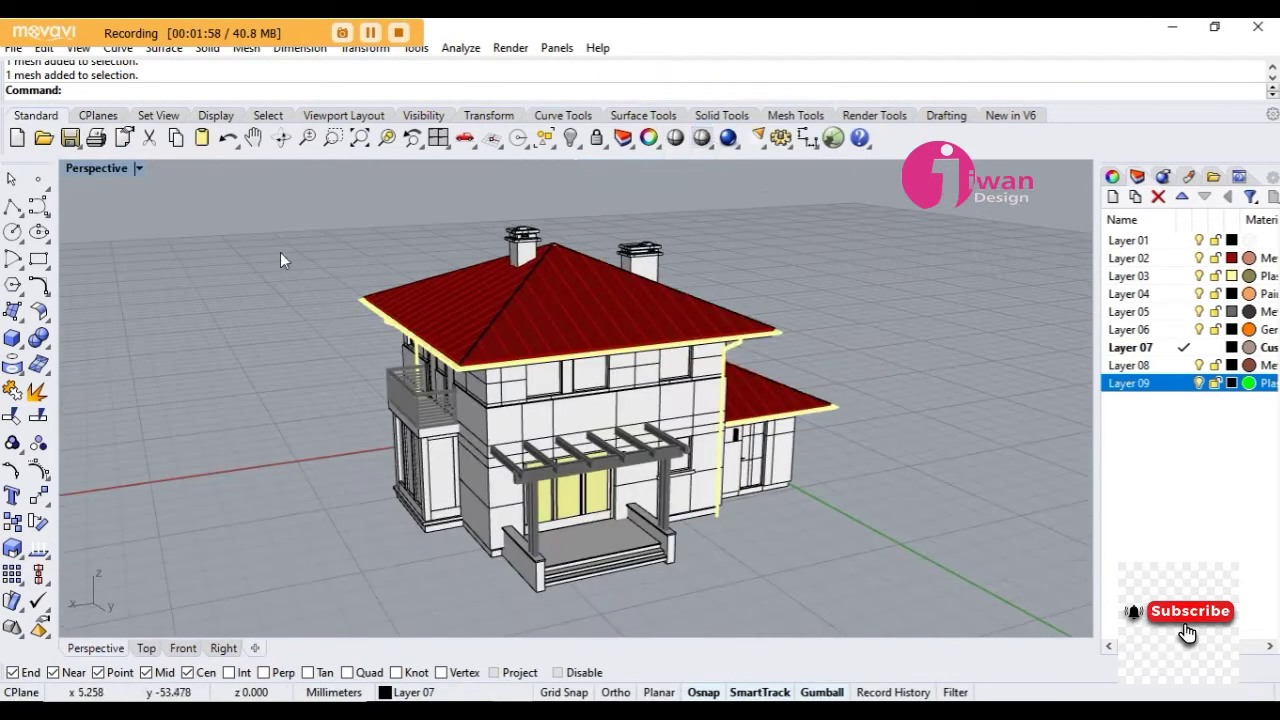
{"action": "left_click", "coordinate": [143, 169]}
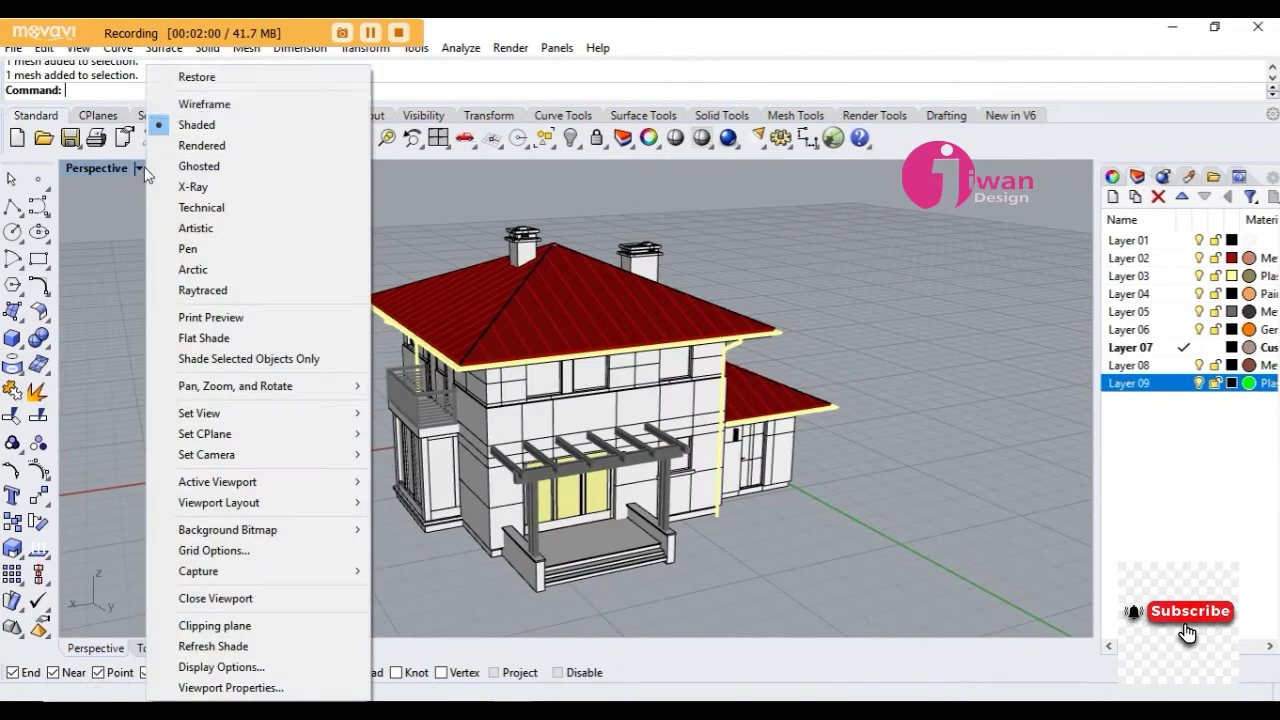
{"action": "left_click", "coordinate": [204, 104]}
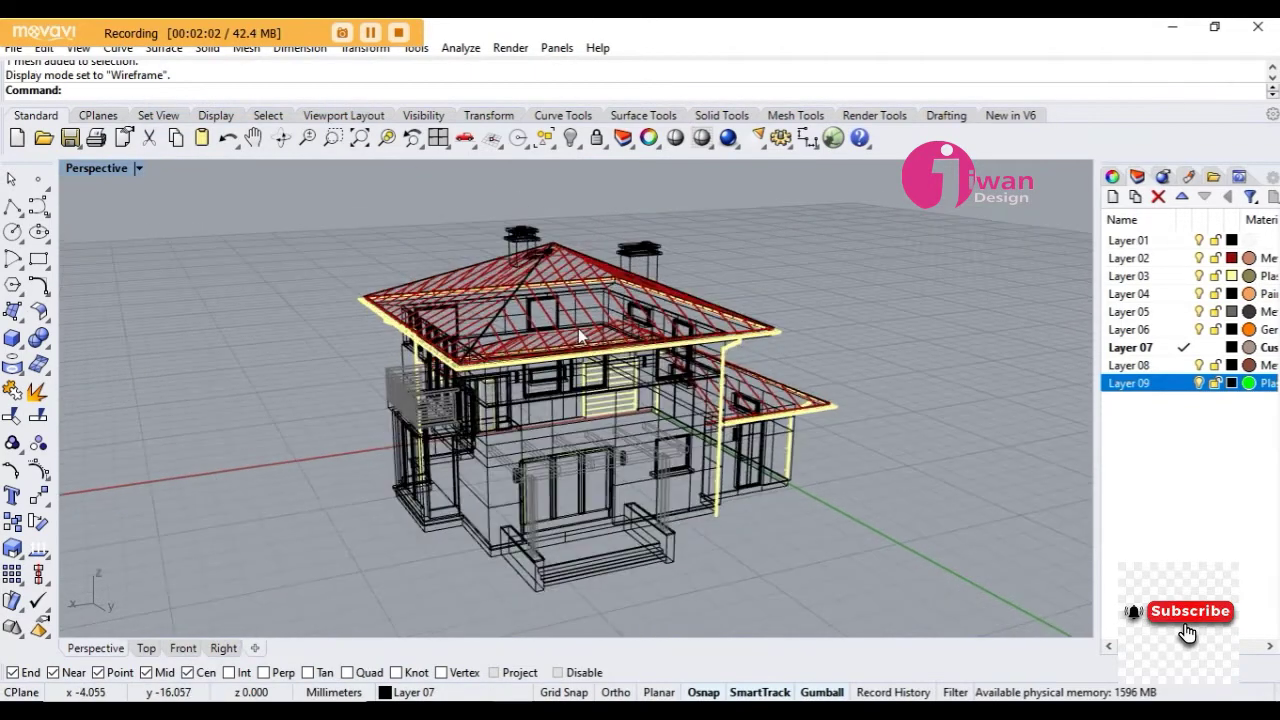
- Examine the wireframe house from all sides, including the roofs, balcony and terrace
{"action": "right_click_drag", "start_coordinate": [580, 336], "coordinate": [650, 377]}
{"action": "scroll", "coordinate": [585, 368], "scroll_direction": "down", "scroll_amount": 3}
{"action": "scroll", "coordinate": [567, 360], "scroll_direction": "up", "scroll_amount": 10}
{"action": "scroll", "coordinate": [452, 402], "scroll_direction": "down", "scroll_amount": 8}
{"action": "scroll", "coordinate": [452, 402], "scroll_direction": "up", "scroll_amount": 10}
{"action": "scroll", "coordinate": [452, 402], "scroll_direction": "down", "scroll_amount": 8}
{"action": "right_click_drag", "start_coordinate": [452, 402], "coordinate": [1090, 380]}
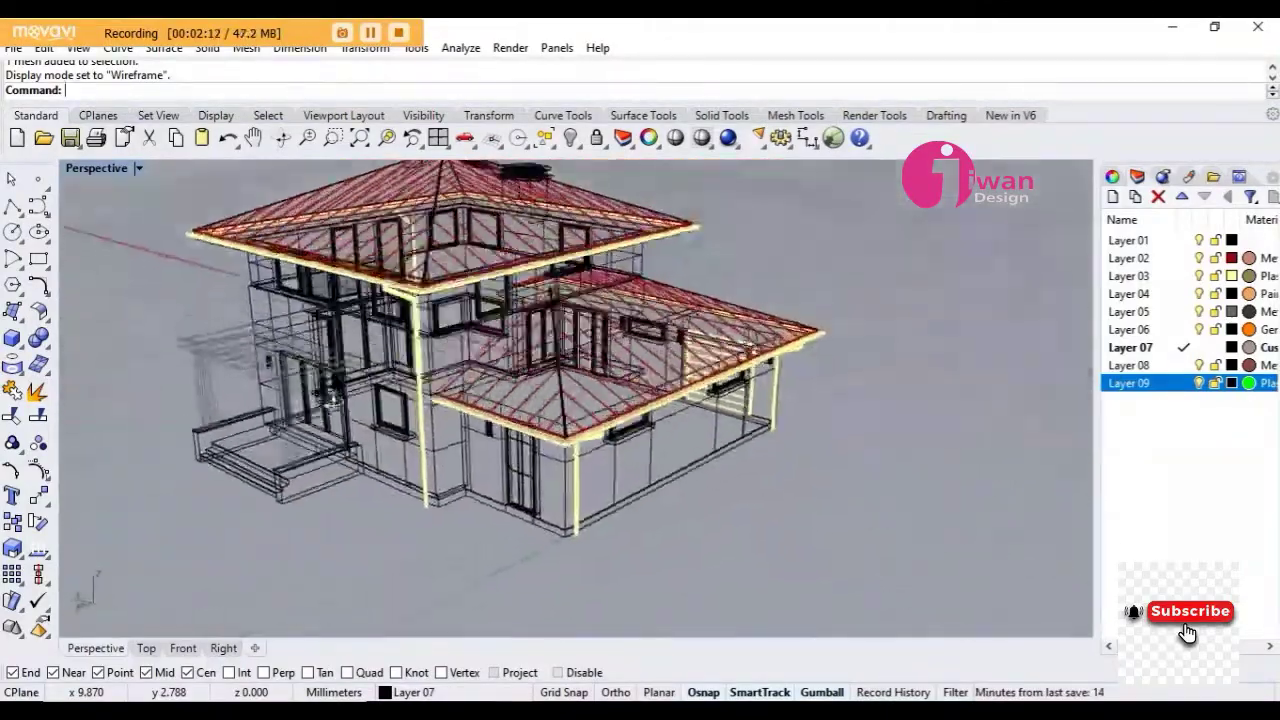
{"action": "right_click_drag", "start_coordinate": [332, 400], "coordinate": [613, 432]}
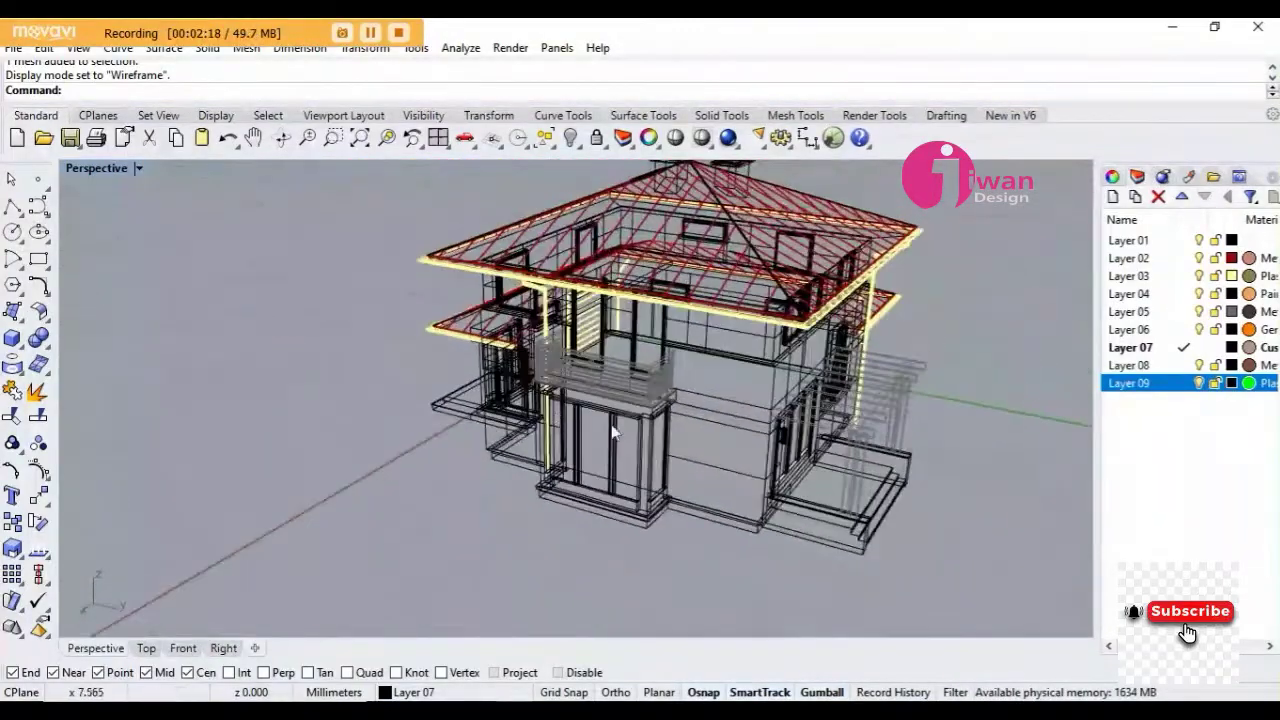
{"action": "scroll", "coordinate": [677, 398], "scroll_direction": "up", "scroll_amount": 6}
{"action": "scroll", "coordinate": [677, 398], "scroll_direction": "down", "scroll_amount": 6}
{"action": "right_click_drag", "start_coordinate": [677, 396], "coordinate": [553, 398]}
{"action": "scroll", "coordinate": [554, 392], "scroll_direction": "down", "scroll_amount": 9}
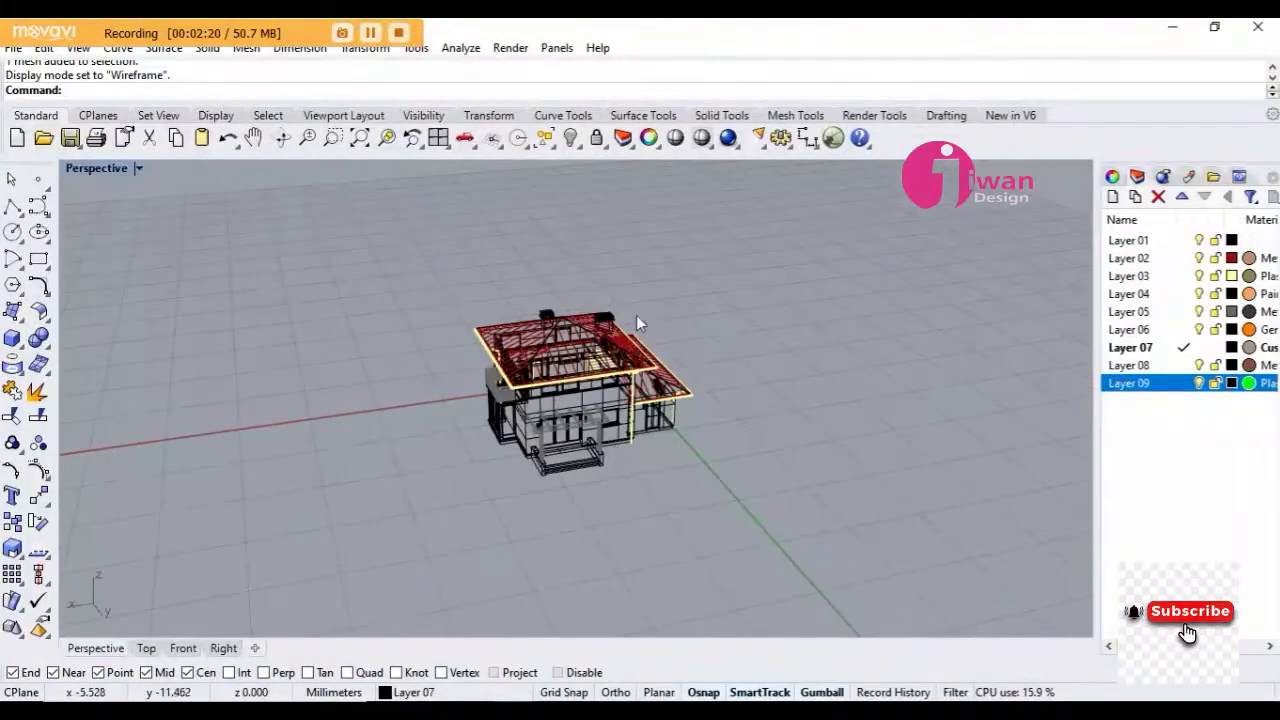
{"action": "scroll", "coordinate": [637, 318], "scroll_direction": "up", "scroll_amount": 2}
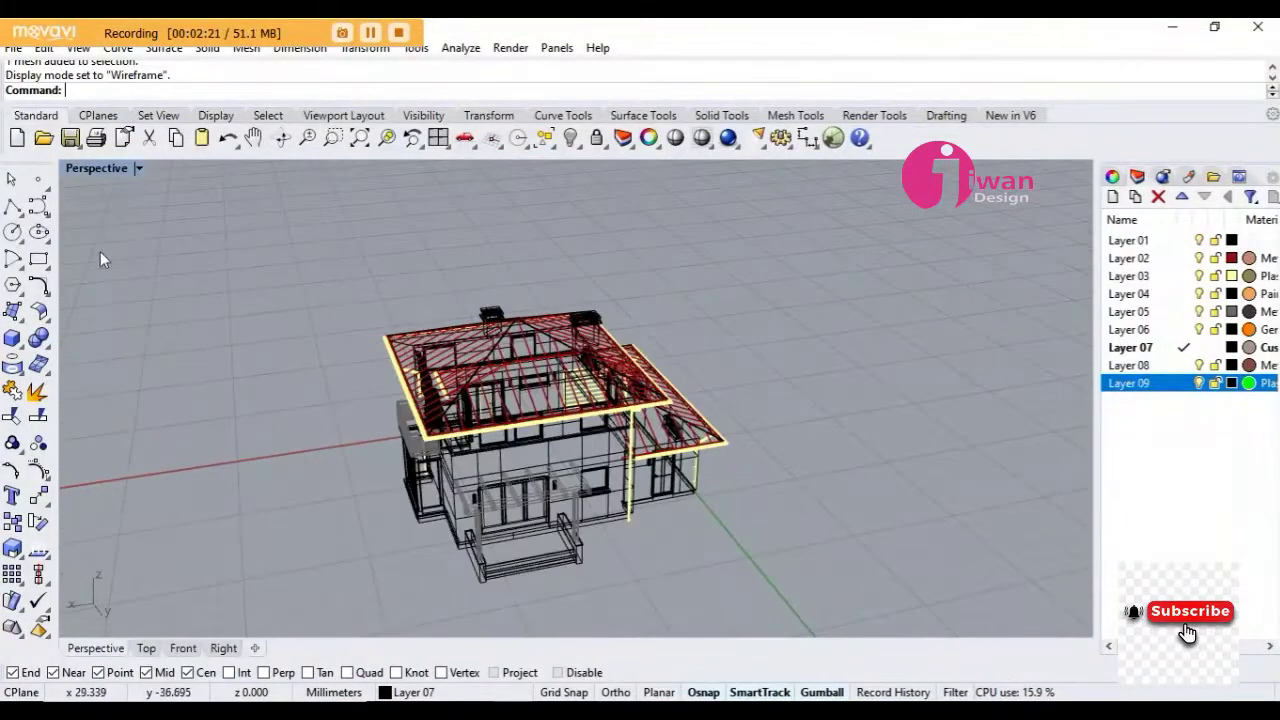
- Set the Perspective viewport's display mode to Shaded and inspect the pergola and terrace up close
{"action": "left_click", "coordinate": [141, 167]}
{"action": "left_click", "coordinate": [231, 130]}
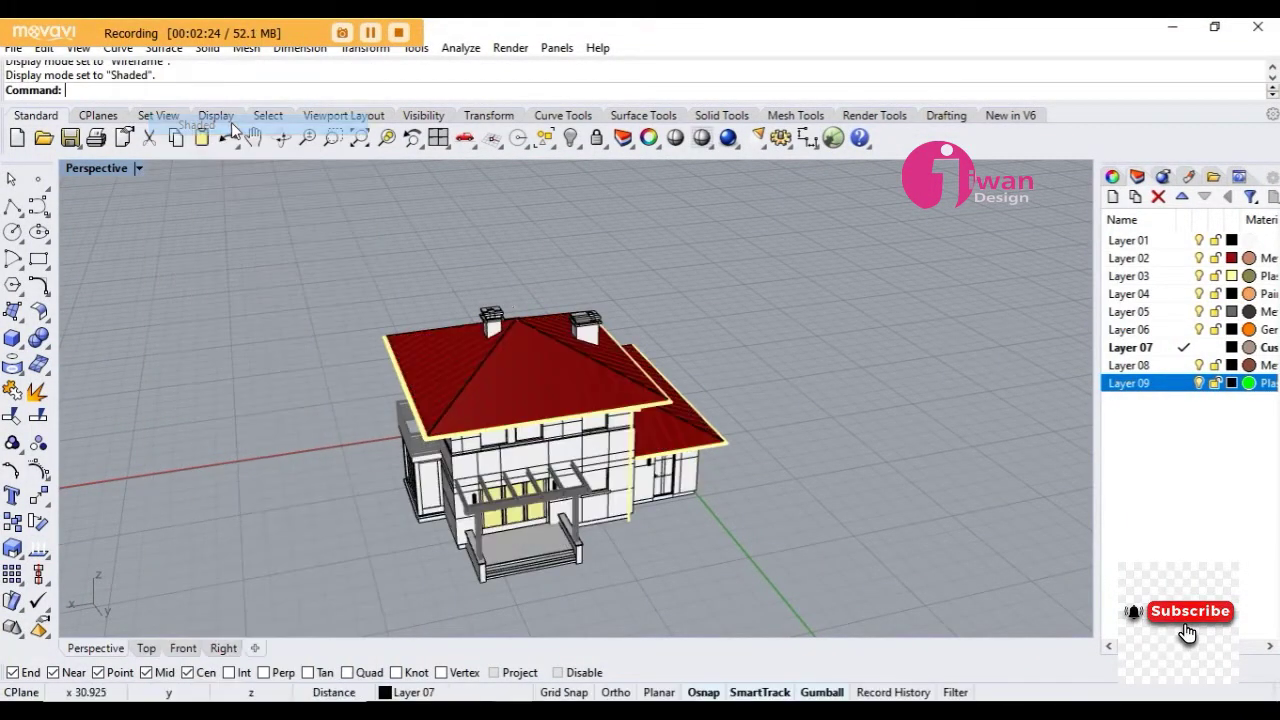
{"action": "mouse_move", "coordinate": [500, 432]}
{"action": "right_mouse_down"}
{"action": "mouse_move", "coordinate": [595, 455]}
{"action": "mouse_move", "coordinate": [590, 430]}
{"action": "mouse_move", "coordinate": [568, 420]}
{"action": "mouse_move", "coordinate": [565, 385]}
{"action": "right_mouse_up"}
{"action": "scroll", "coordinate": [612, 452], "scroll_direction": "up", "scroll_amount": 6}
{"action": "scroll", "coordinate": [573, 452], "scroll_direction": "down", "scroll_amount": 2}
{"action": "right_click_drag", "start_coordinate": [574, 458], "coordinate": [425, 438]}
{"action": "scroll", "coordinate": [543, 434], "scroll_direction": "up", "scroll_amount": 6}
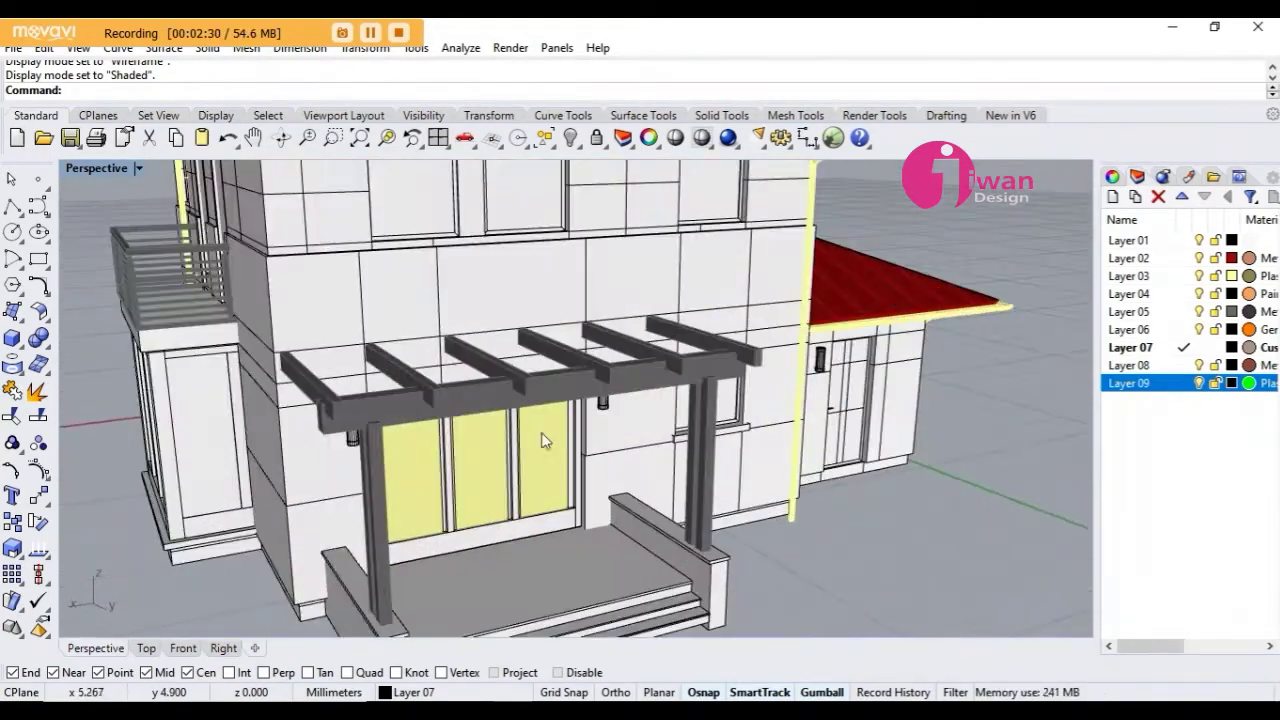
- Examine the shaded house around the pergola, garage front and balcony side
{"action": "scroll", "coordinate": [510, 424], "scroll_direction": "down", "scroll_amount": 7}
{"action": "right_click_drag", "start_coordinate": [505, 424], "coordinate": [348, 455]}
{"action": "scroll", "coordinate": [587, 414], "scroll_direction": "down", "scroll_amount": 5}
{"action": "right_click_drag", "start_coordinate": [590, 420], "coordinate": [150, 240]}
{"action": "scroll", "coordinate": [86, 209], "scroll_direction": "up", "scroll_amount": 5}
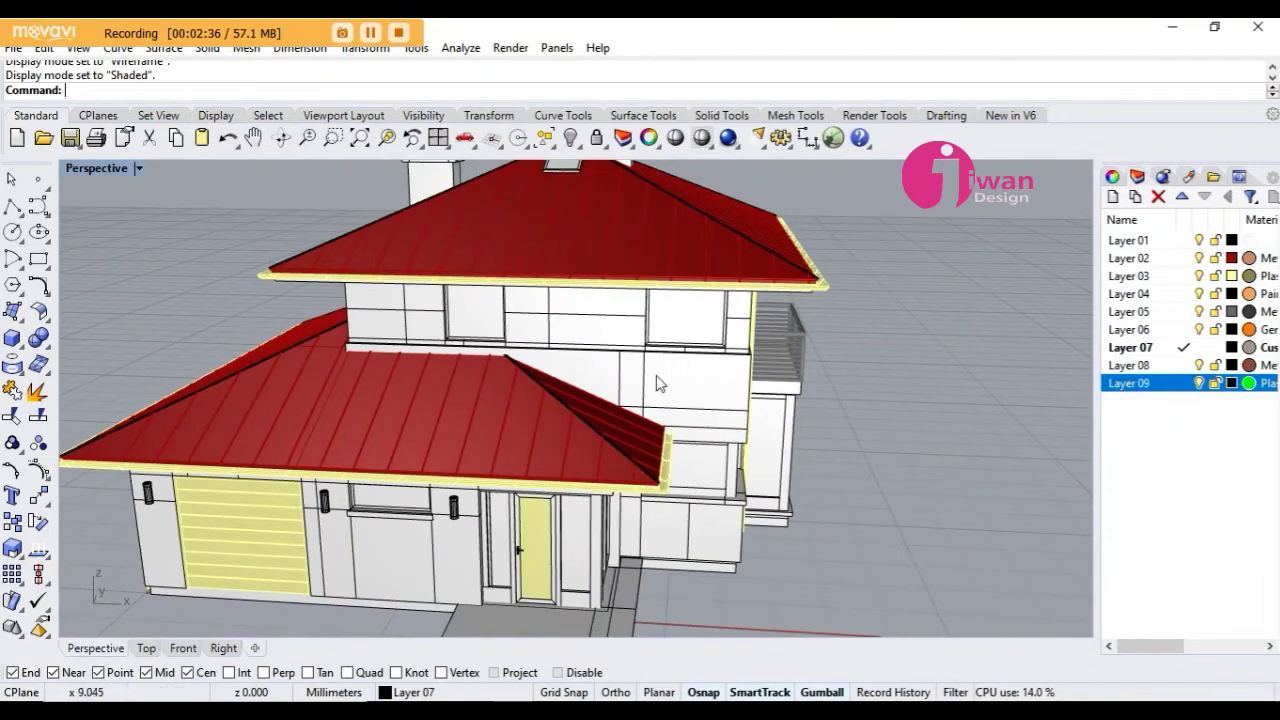
{"action": "right_click_drag", "start_coordinate": [654, 380], "coordinate": [463, 365]}
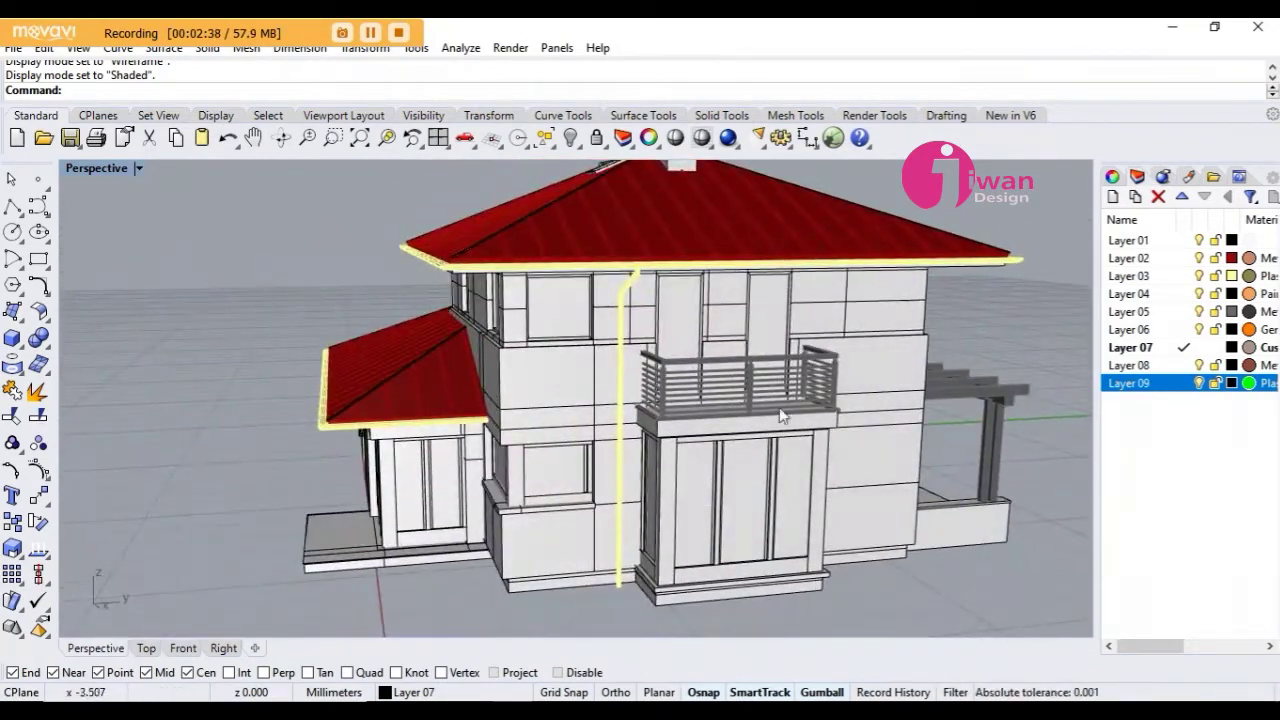
{"action": "scroll", "coordinate": [733, 360], "scroll_direction": "up", "scroll_amount": 5}
- Highlight the balcony railing mesh and the red roof mesh in turn, and clear the selection
{"action": "left_click", "coordinate": [611, 328]}
{"action": "scroll", "coordinate": [622, 437], "scroll_direction": "down", "scroll_amount": 5}
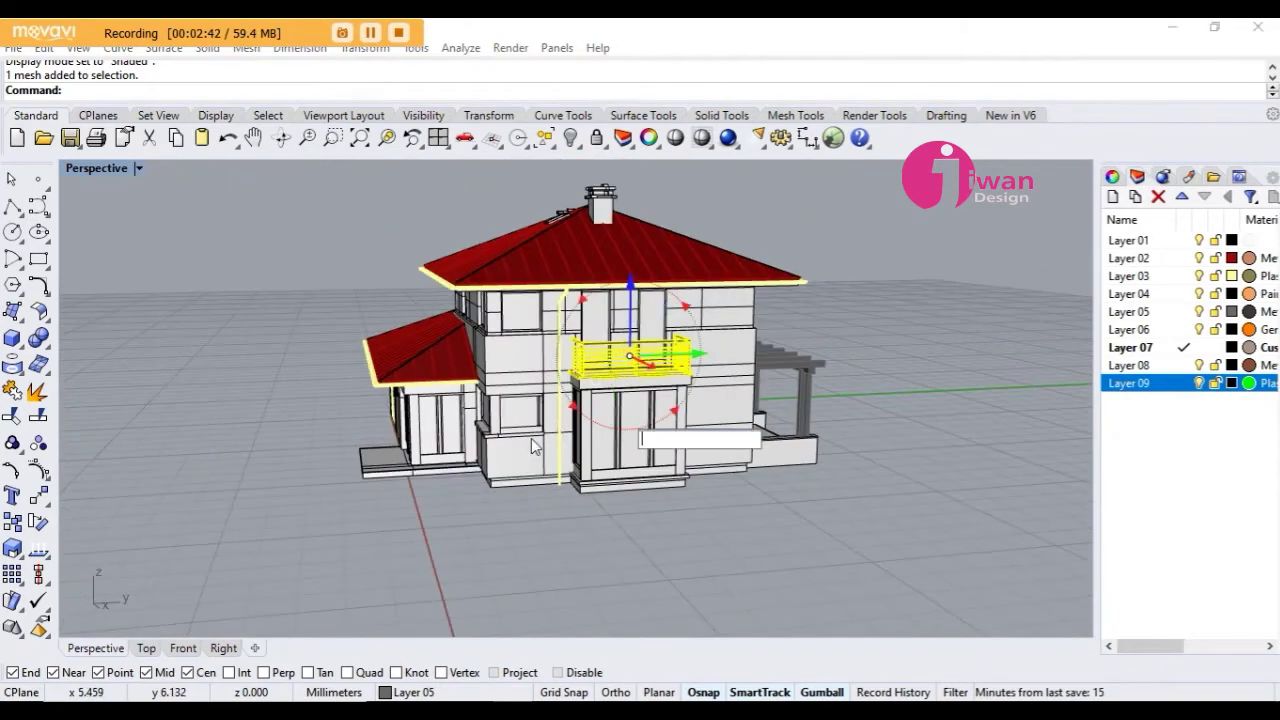
{"action": "right_click_drag", "start_coordinate": [426, 370], "coordinate": [499, 374]}
{"action": "left_click", "coordinate": [414, 360]}
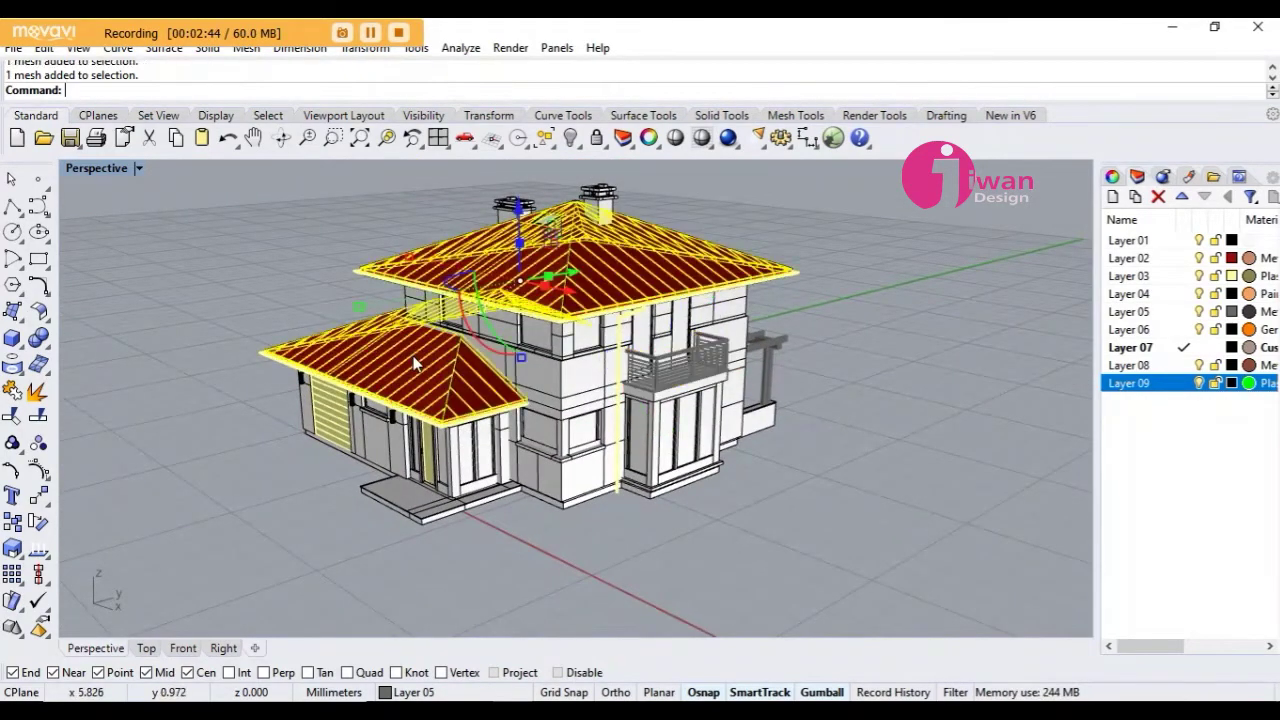
{"action": "right_click_drag", "start_coordinate": [414, 362], "coordinate": [590, 325]}
{"action": "left_click", "coordinate": [618, 518]}
- Select the wall lamps mesh beside the front door and view all its highlighted lamps on the facade
{"action": "scroll", "coordinate": [422, 424], "scroll_direction": "up", "scroll_amount": 6}
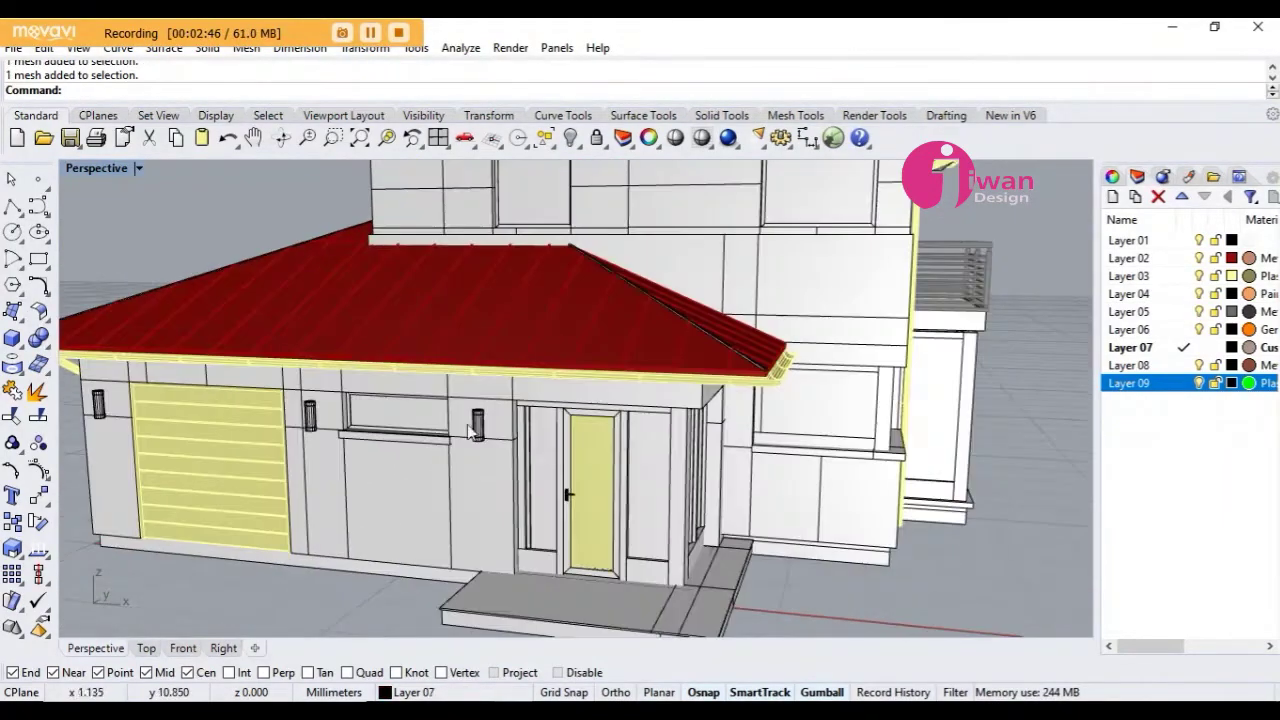
{"action": "left_click", "coordinate": [537, 463]}
{"action": "scroll", "coordinate": [464, 423], "scroll_direction": "up", "scroll_amount": 5}
{"action": "left_click", "coordinate": [498, 438]}
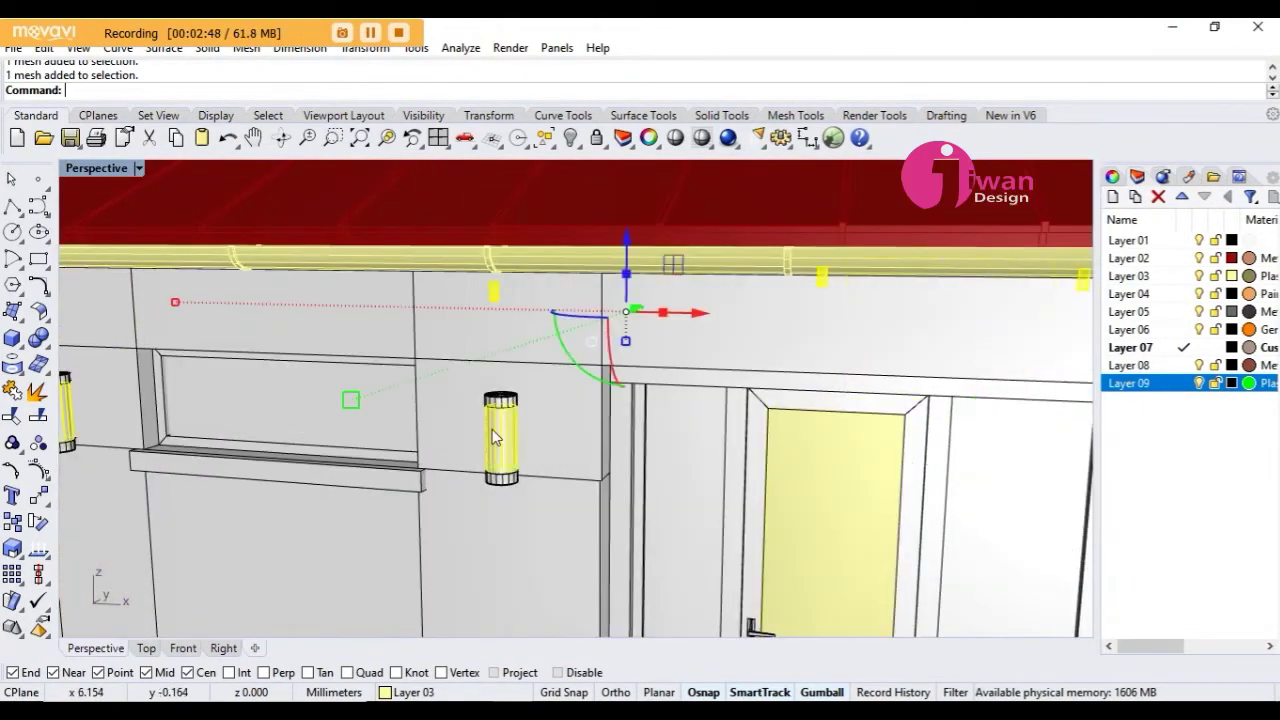
{"action": "scroll", "coordinate": [498, 438], "scroll_direction": "down", "scroll_amount": 5}
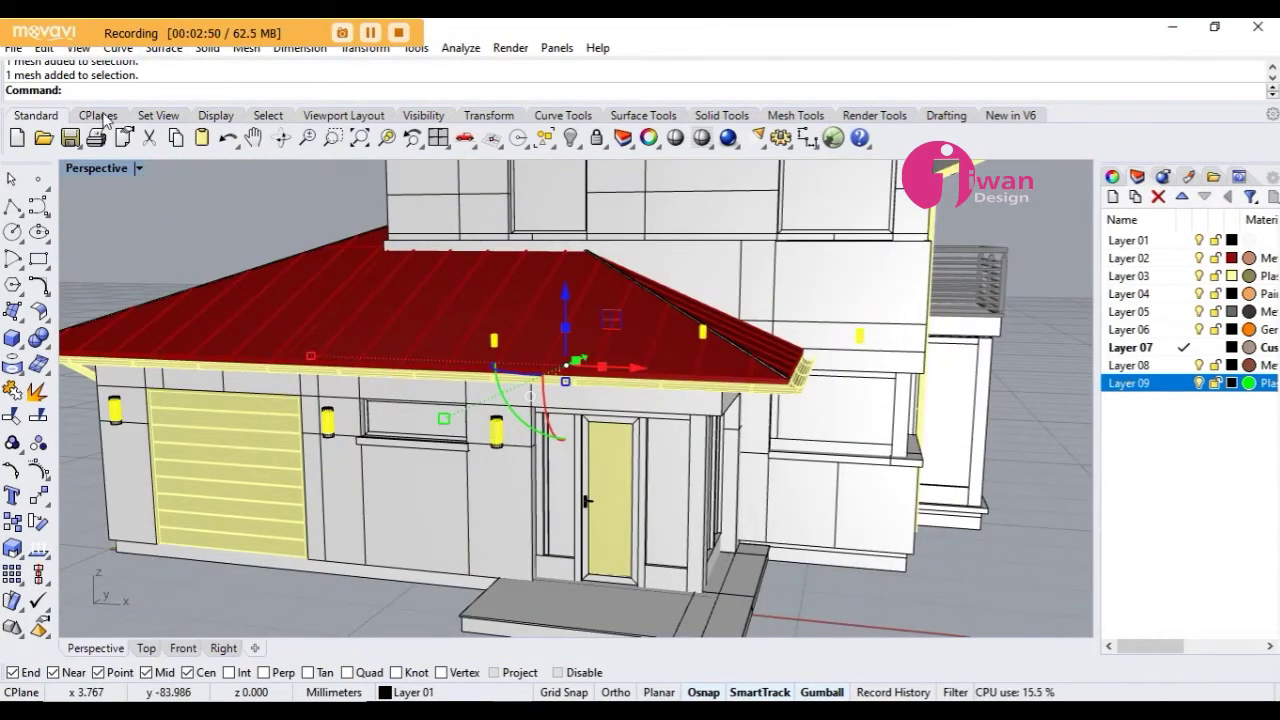
- Set the Perspective viewport's display mode to Rendered and view the house from the garage front and balcony corner
{"action": "left_click", "coordinate": [139, 169]}
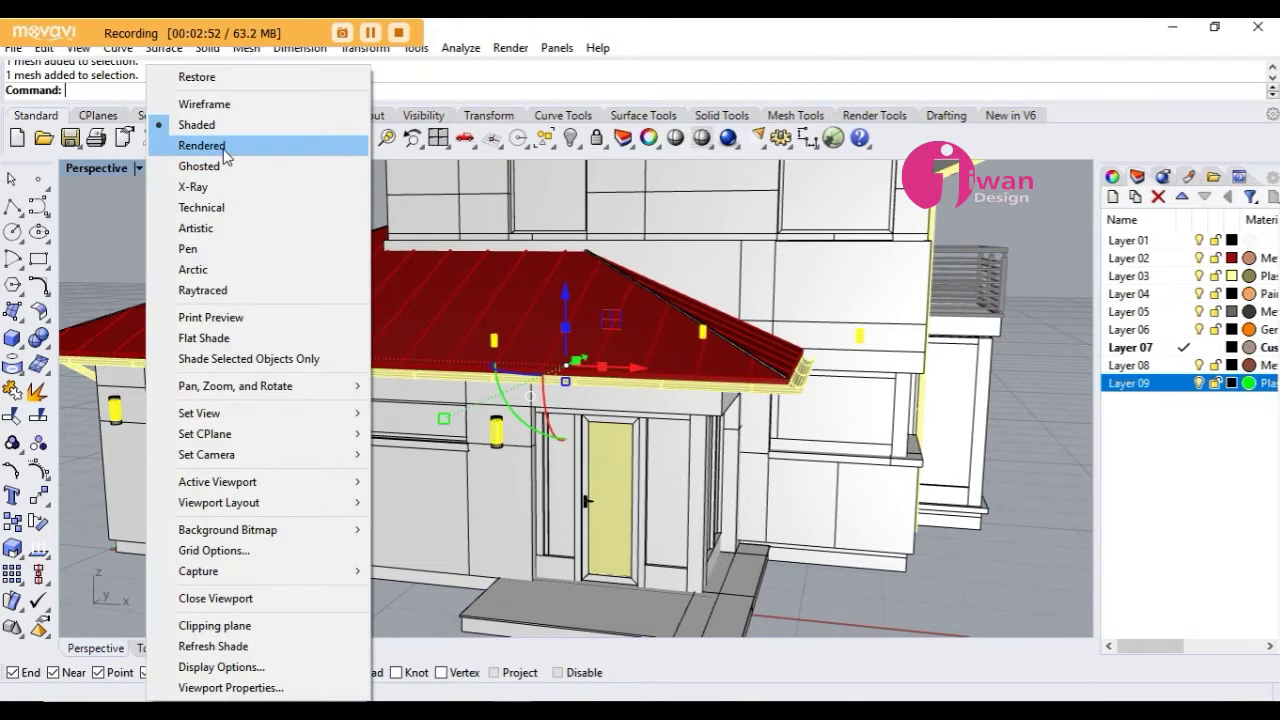
{"action": "left_click", "coordinate": [224, 149]}
{"action": "scroll", "coordinate": [535, 302], "scroll_direction": "down", "scroll_amount": 5}
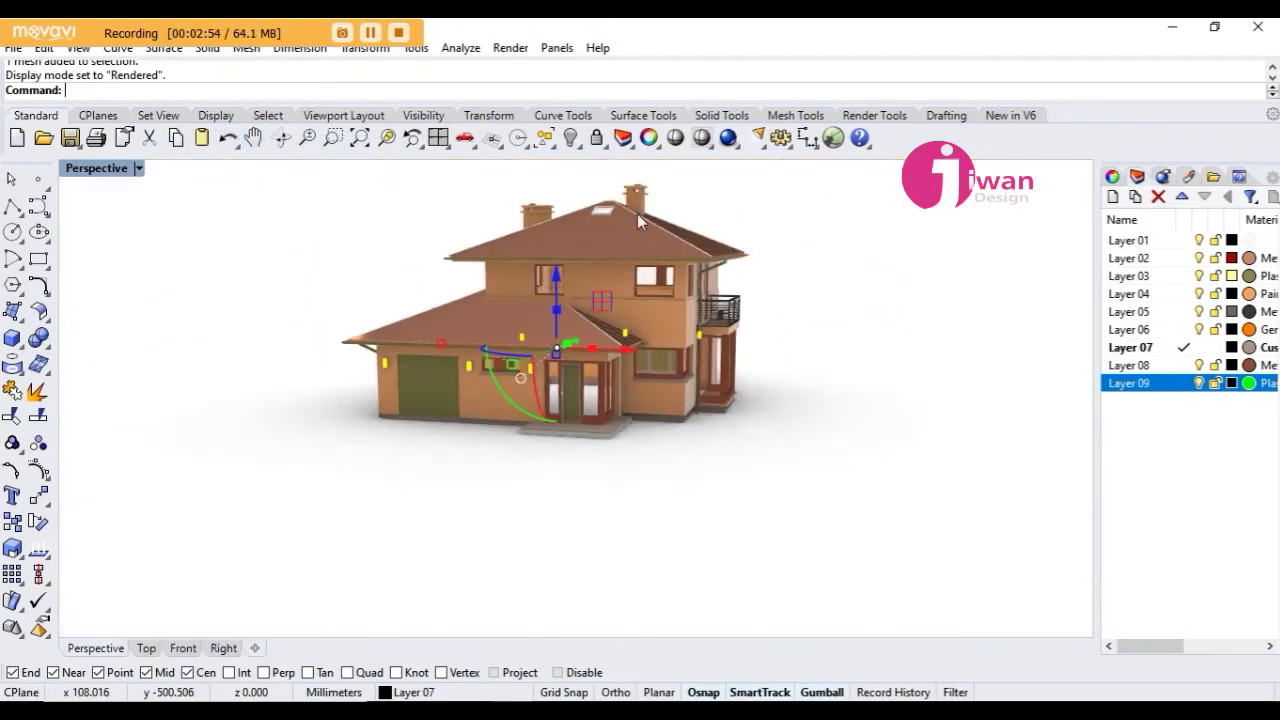
{"action": "scroll", "coordinate": [637, 213], "scroll_direction": "up", "scroll_amount": 2}
{"action": "scroll", "coordinate": [660, 262], "scroll_direction": "up", "scroll_amount": 3}
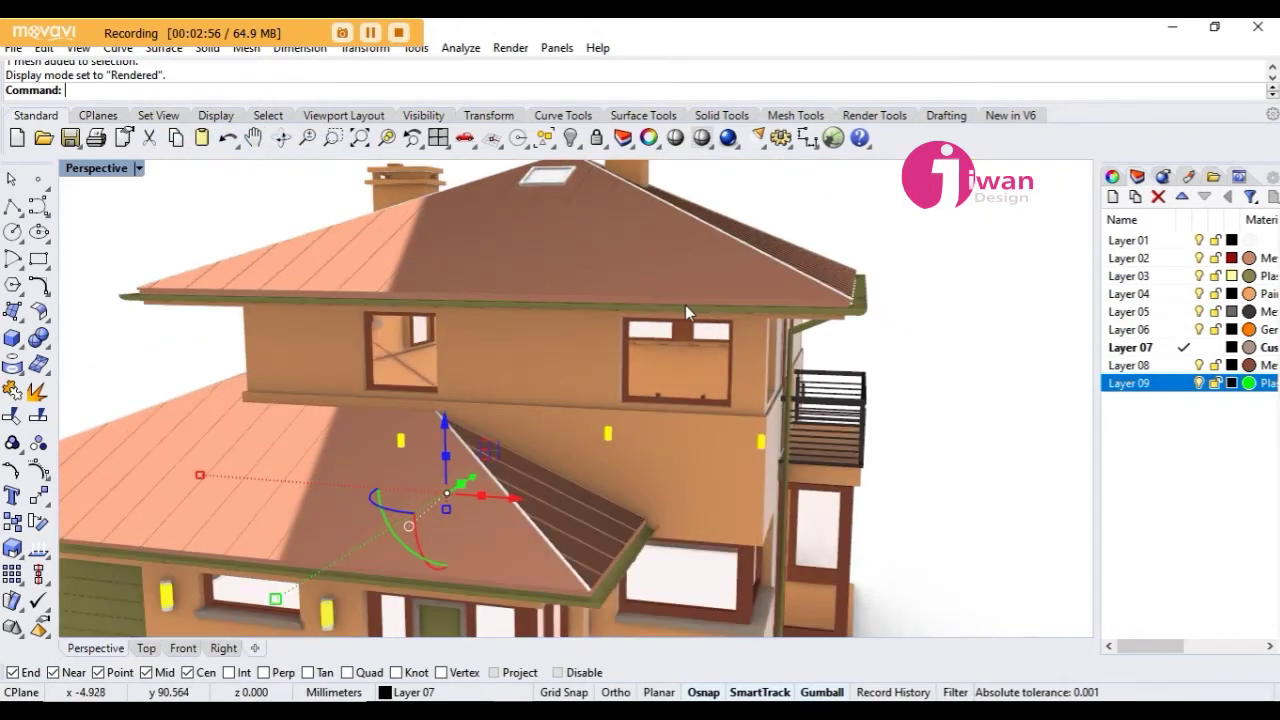
{"action": "scroll", "coordinate": [739, 362], "scroll_direction": "down", "scroll_amount": 4}
{"action": "right_click_drag", "start_coordinate": [728, 367], "coordinate": [622, 445]}
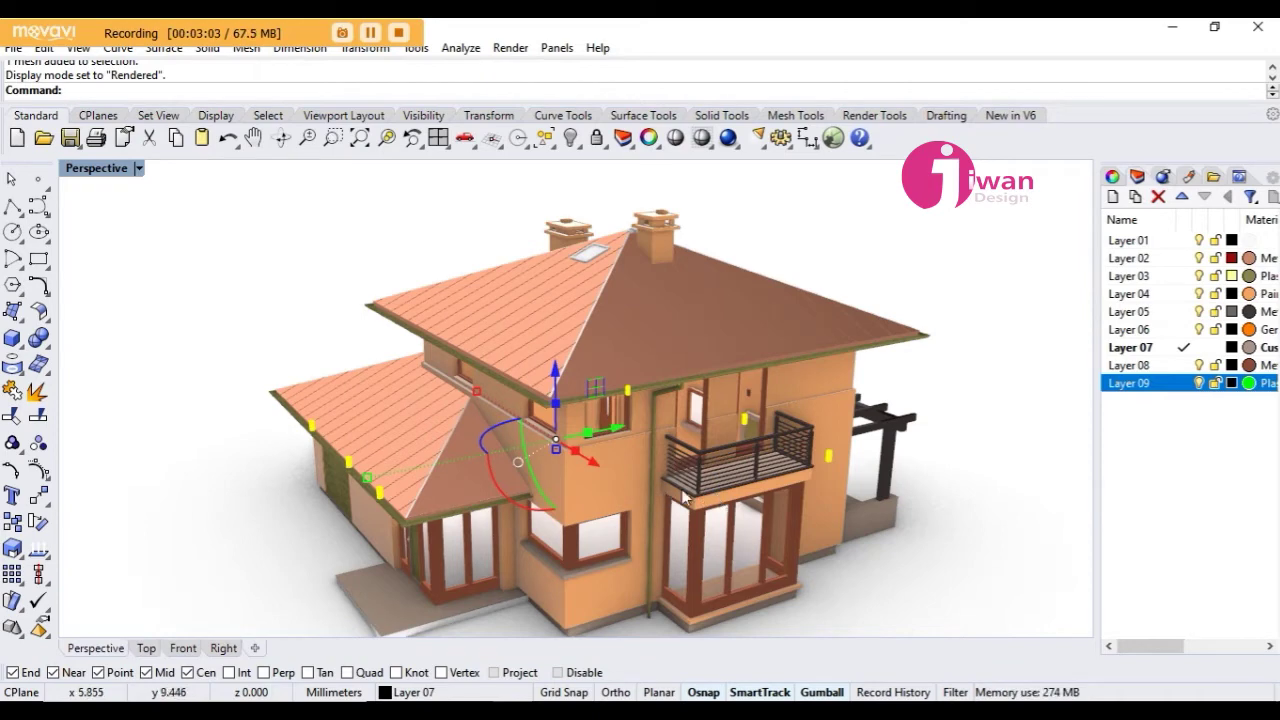
{"action": "right_click_drag", "start_coordinate": [722, 498], "coordinate": [753, 468]}
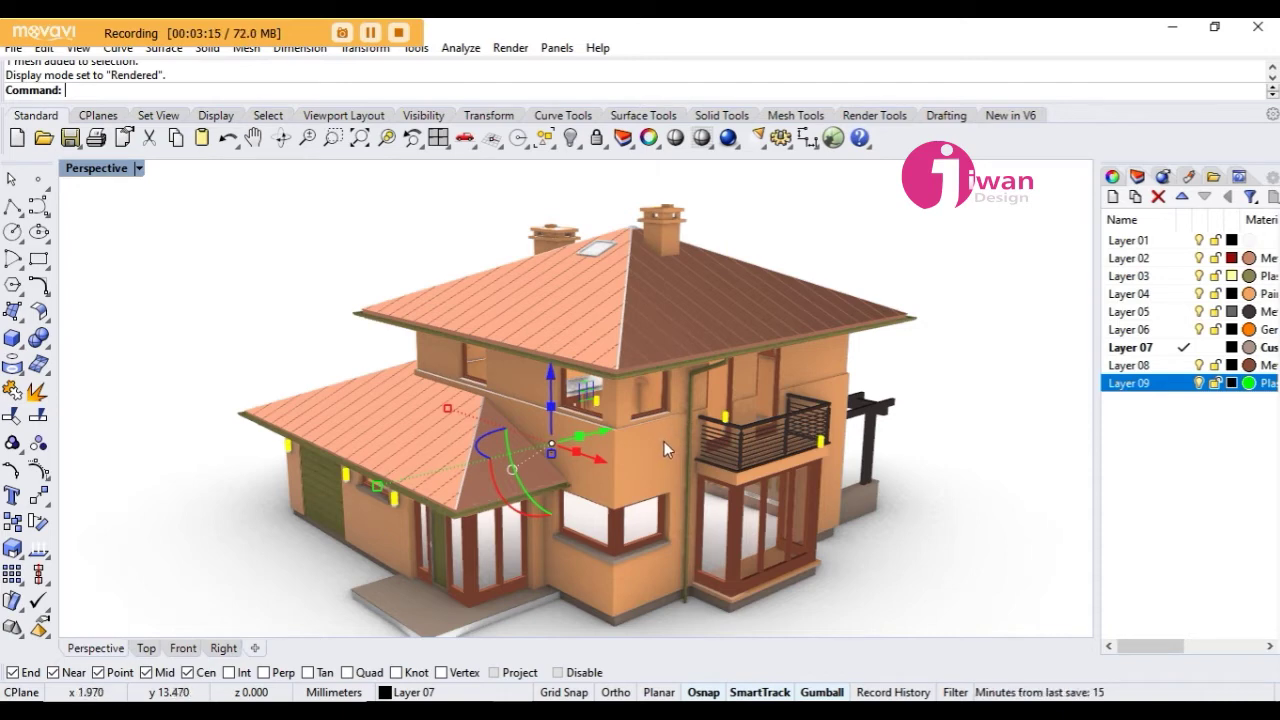
- Examine the rendered roof with its skylight and chimneys, both close up and in the whole-house view
{"action": "scroll", "coordinate": [657, 430], "scroll_direction": "down", "scroll_amount": 2}
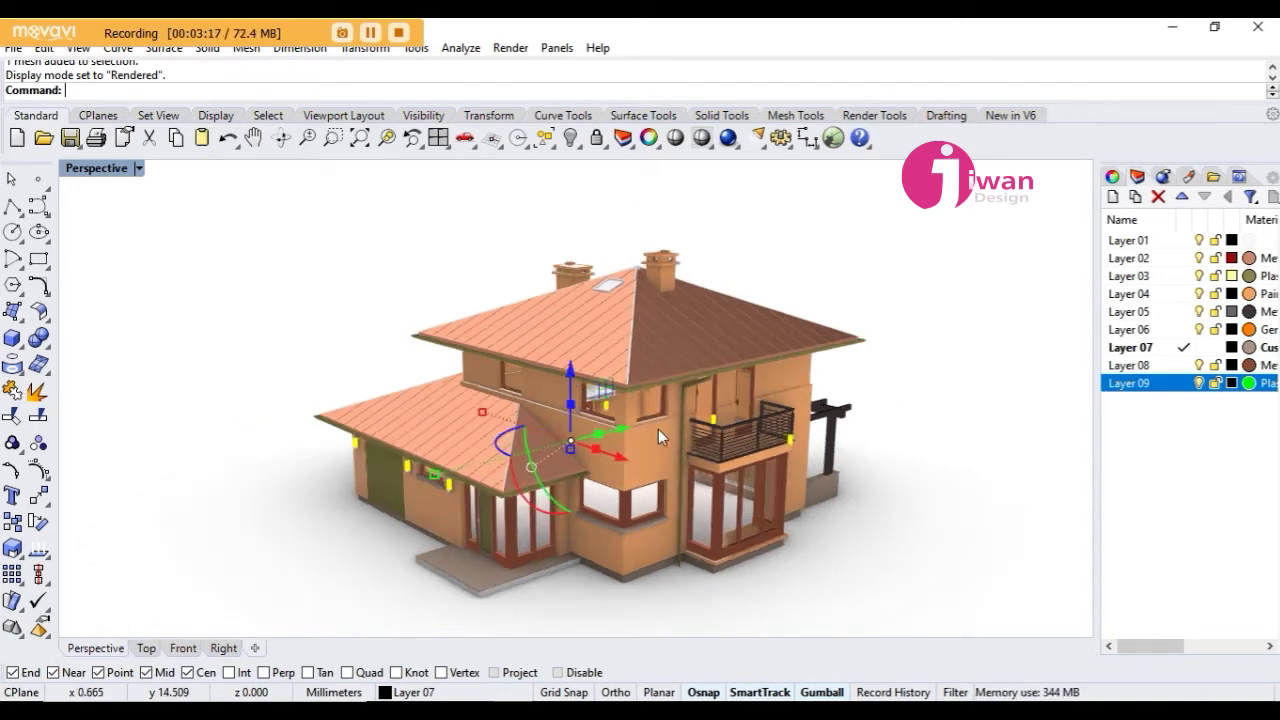
{"action": "scroll", "coordinate": [647, 374], "scroll_direction": "up", "scroll_amount": 1}
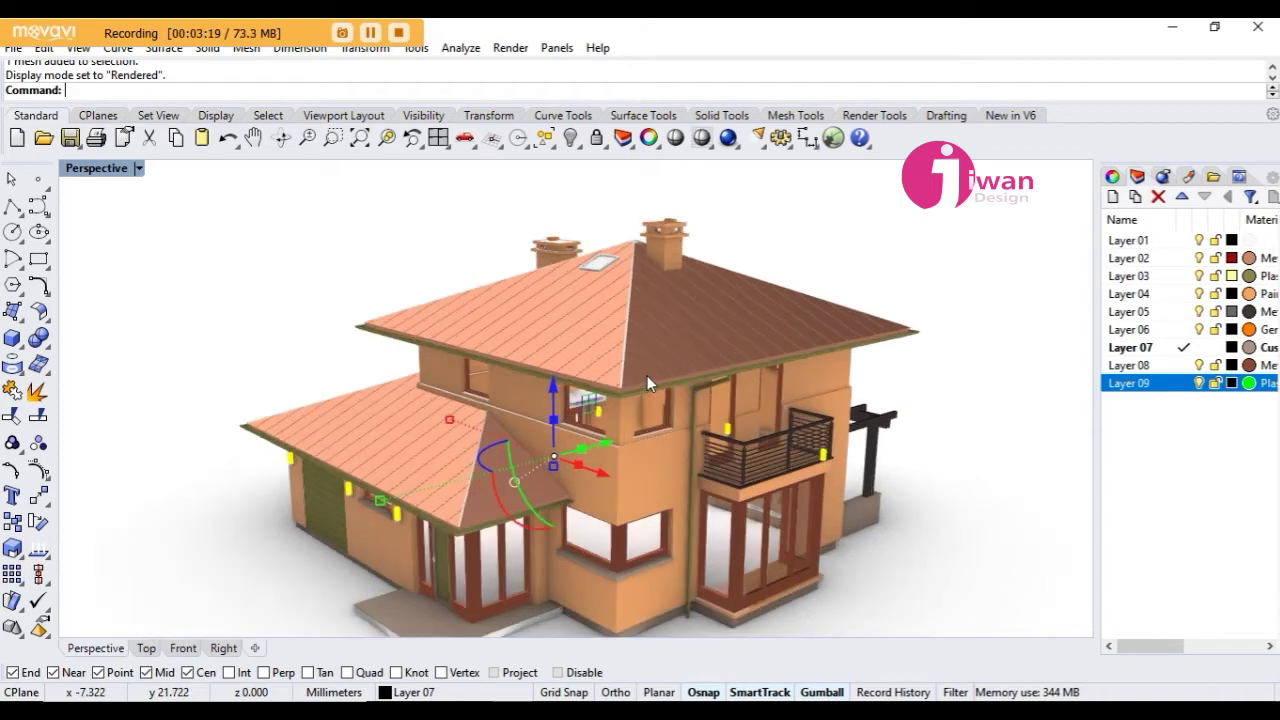
{"action": "scroll", "coordinate": [601, 322], "scroll_direction": "up", "scroll_amount": 3}
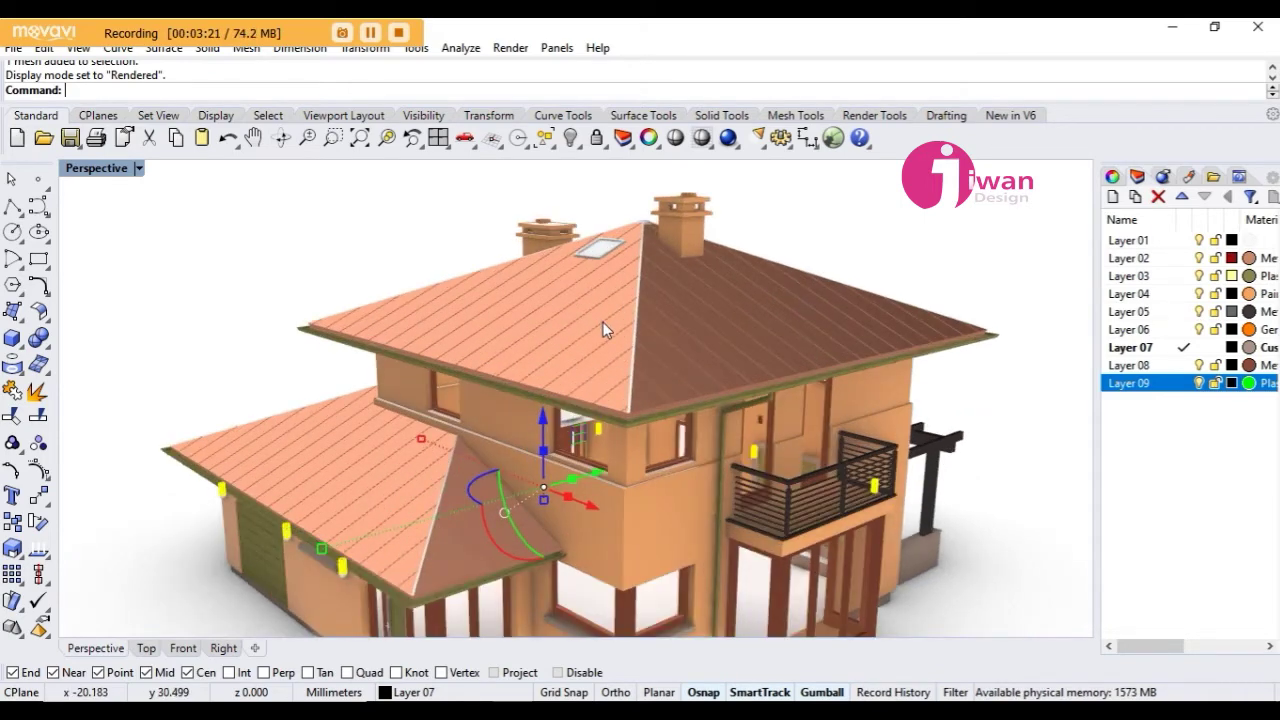
{"action": "scroll", "coordinate": [618, 247], "scroll_direction": "down", "scroll_amount": 2}
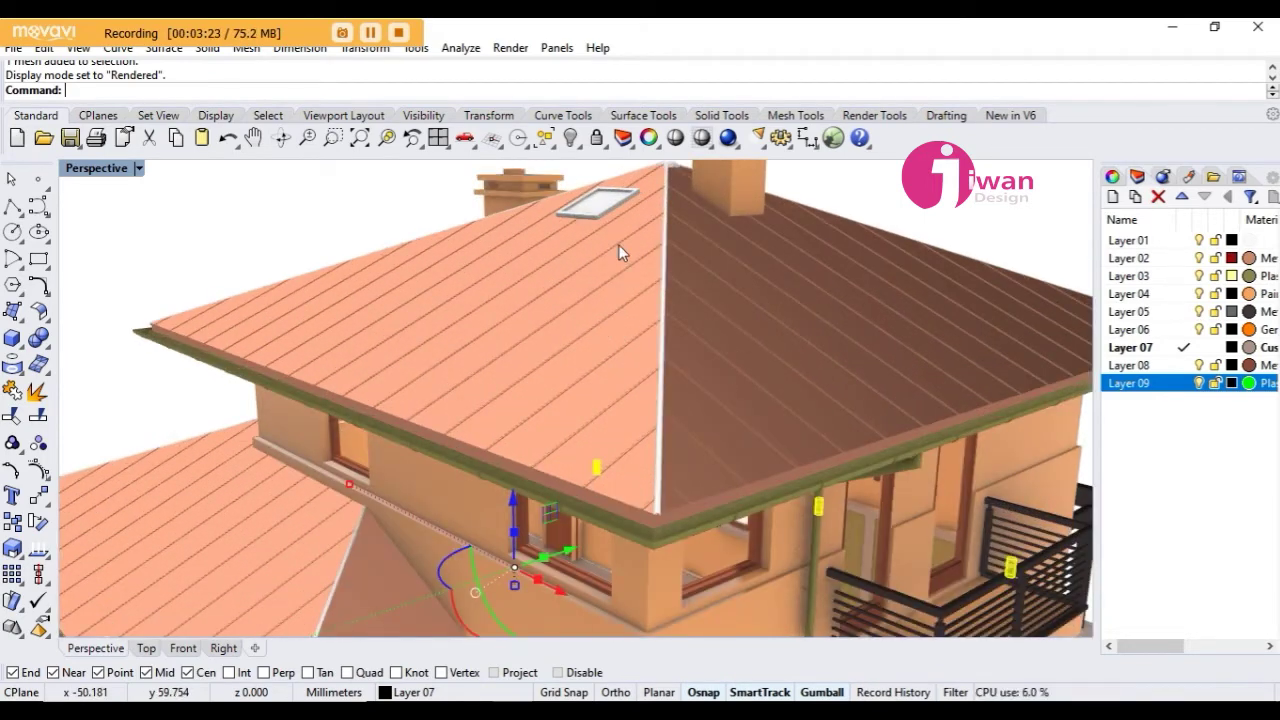
{"action": "scroll", "coordinate": [618, 244], "scroll_direction": "down", "scroll_amount": 2}
{"action": "scroll", "coordinate": [660, 207], "scroll_direction": "up", "scroll_amount": 2}
{"action": "scroll", "coordinate": [710, 218], "scroll_direction": "down", "scroll_amount": 4}
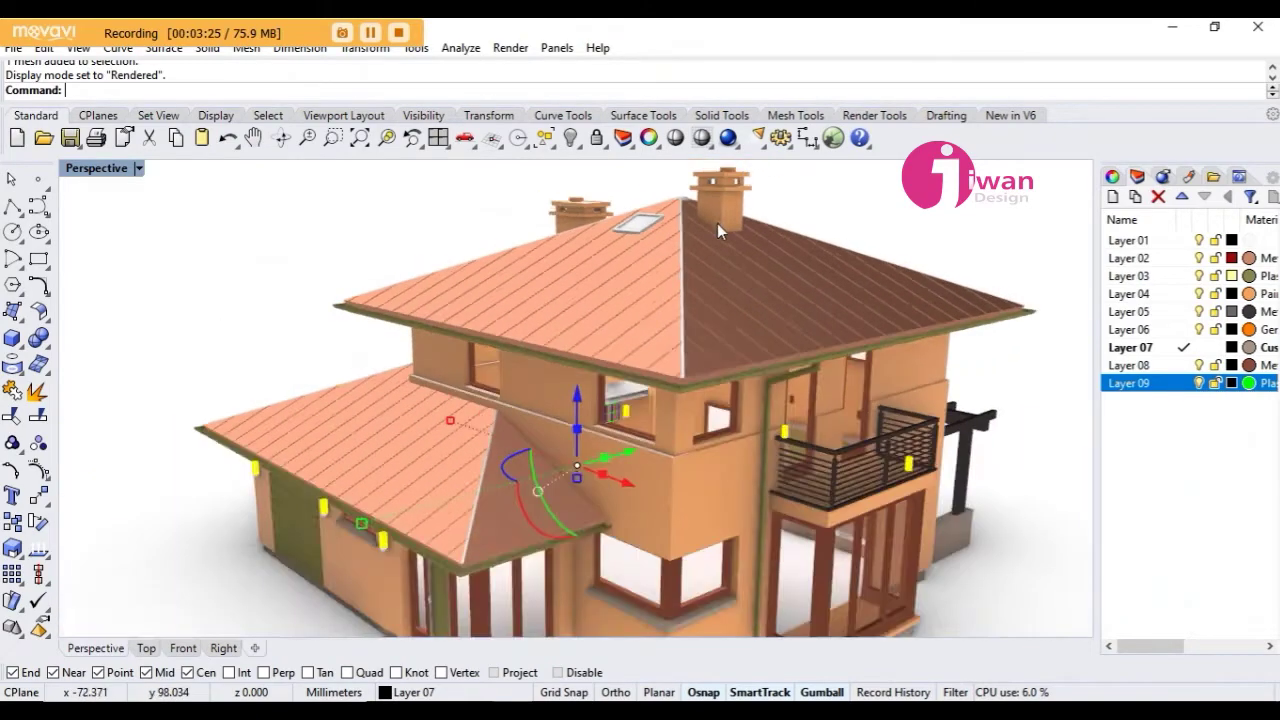
{"action": "scroll", "coordinate": [725, 200], "scroll_direction": "up", "scroll_amount": 3}
{"action": "scroll", "coordinate": [725, 196], "scroll_direction": "up", "scroll_amount": 2}
{"action": "scroll", "coordinate": [711, 232], "scroll_direction": "down", "scroll_amount": 5}
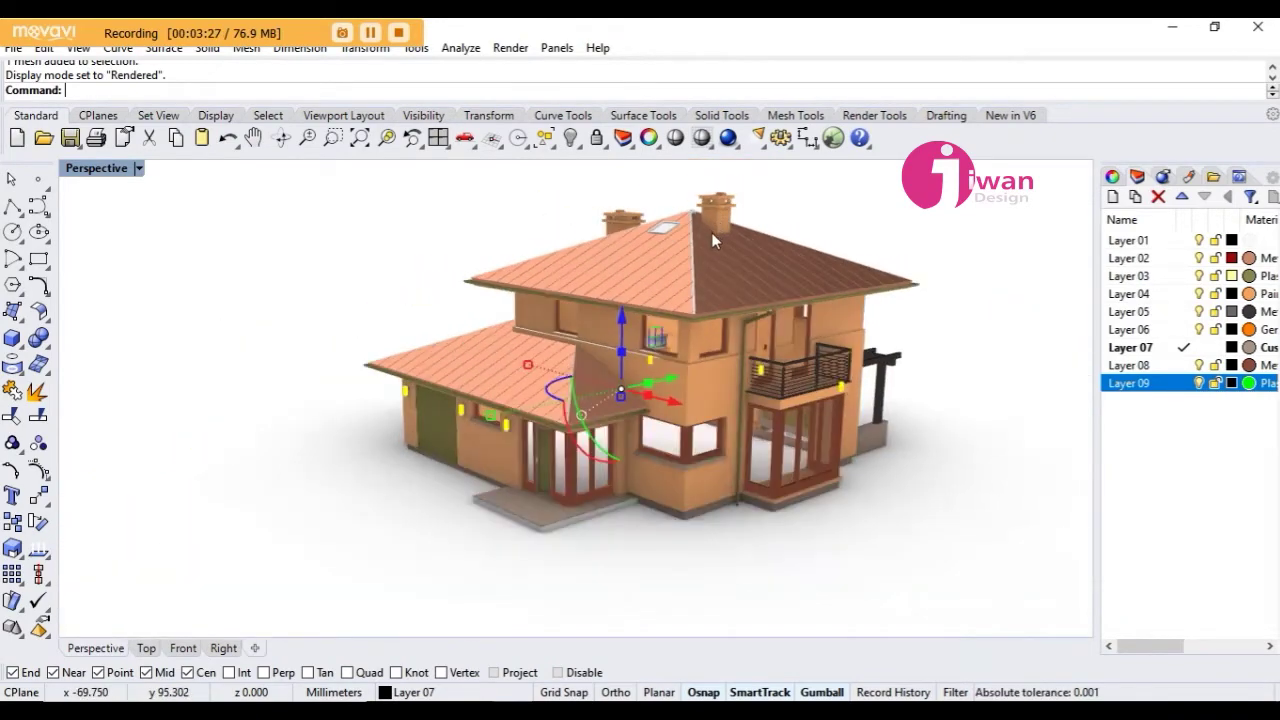
- Select the balcony railing mesh in the rendered view and inspect its bars up close
{"action": "scroll", "coordinate": [776, 342], "scroll_direction": "up", "scroll_amount": 1}
{"action": "scroll", "coordinate": [776, 342], "scroll_direction": "up", "scroll_amount": 4}
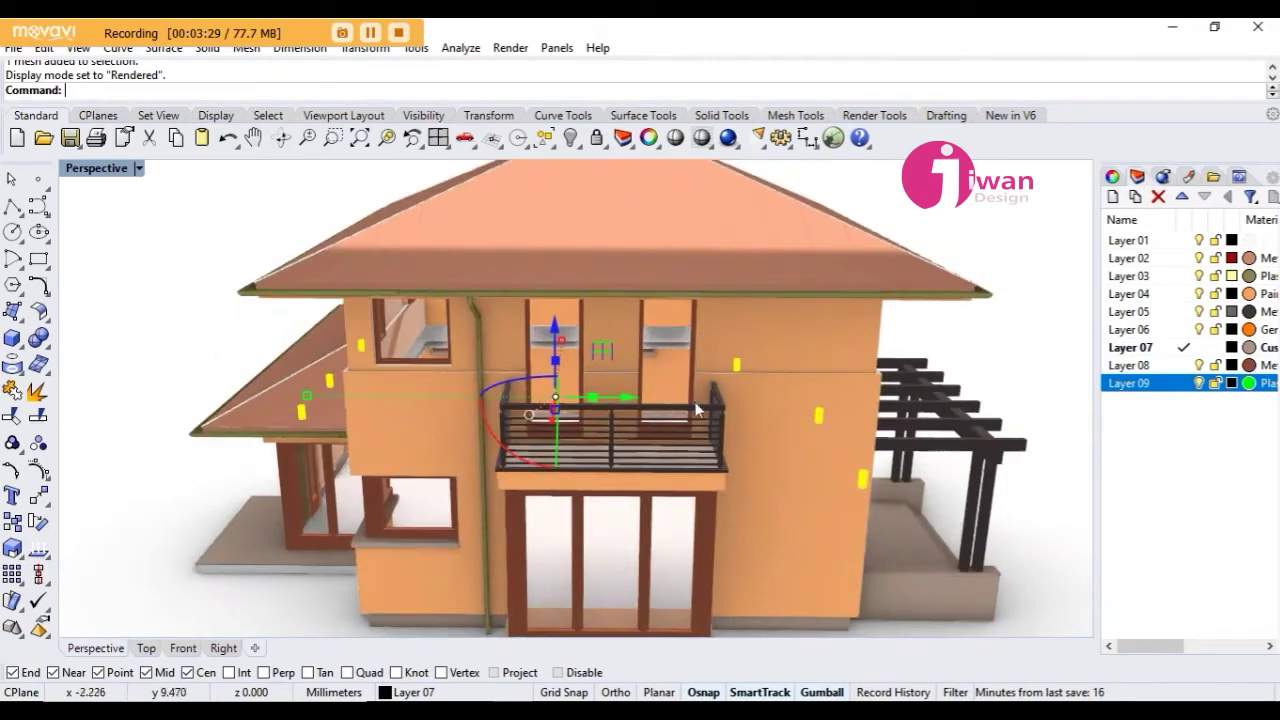
{"action": "scroll", "coordinate": [670, 410], "scroll_direction": "up", "scroll_amount": 5}
{"action": "left_click", "coordinate": [690, 375]}
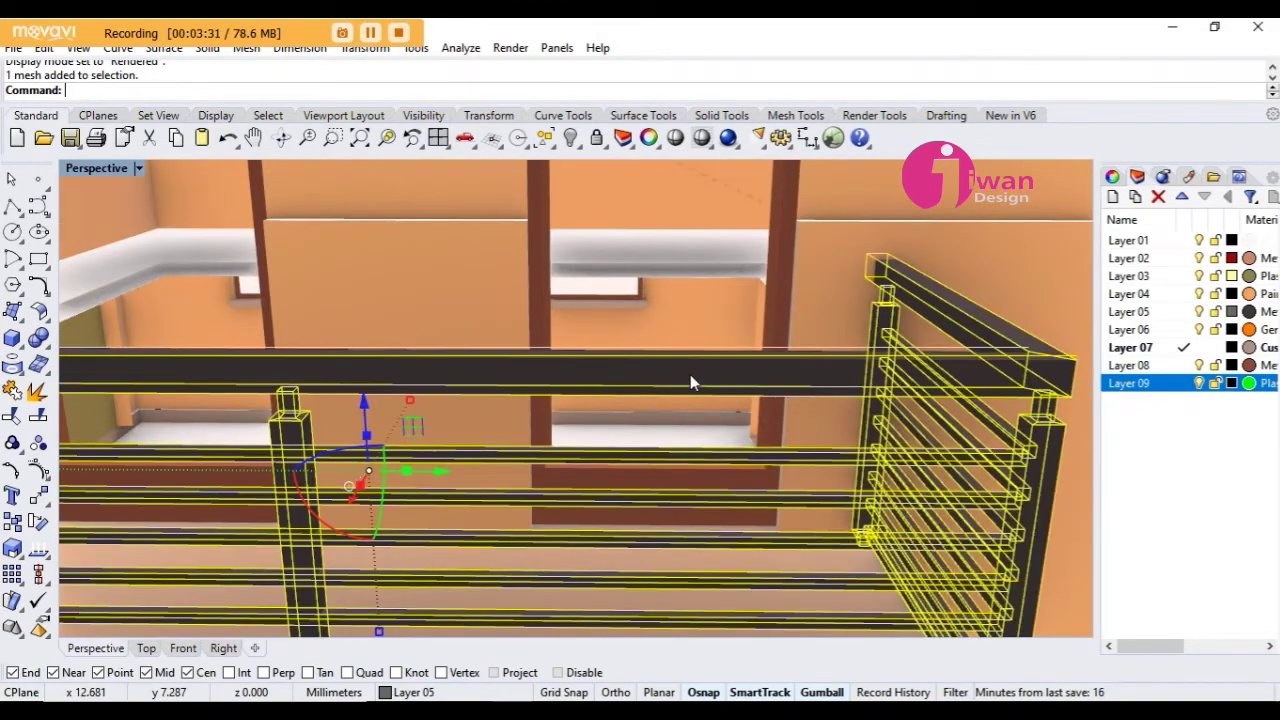
{"action": "scroll", "coordinate": [690, 374], "scroll_direction": "down", "scroll_amount": 6}
{"action": "scroll", "coordinate": [694, 377], "scroll_direction": "down", "scroll_amount": 4}
- Hide the glass pane mesh of the three-part terrace door under the pergola
{"action": "right_click_drag", "start_coordinate": [694, 377], "coordinate": [480, 398]}
{"action": "scroll", "coordinate": [522, 445], "scroll_direction": "up", "scroll_amount": 8}
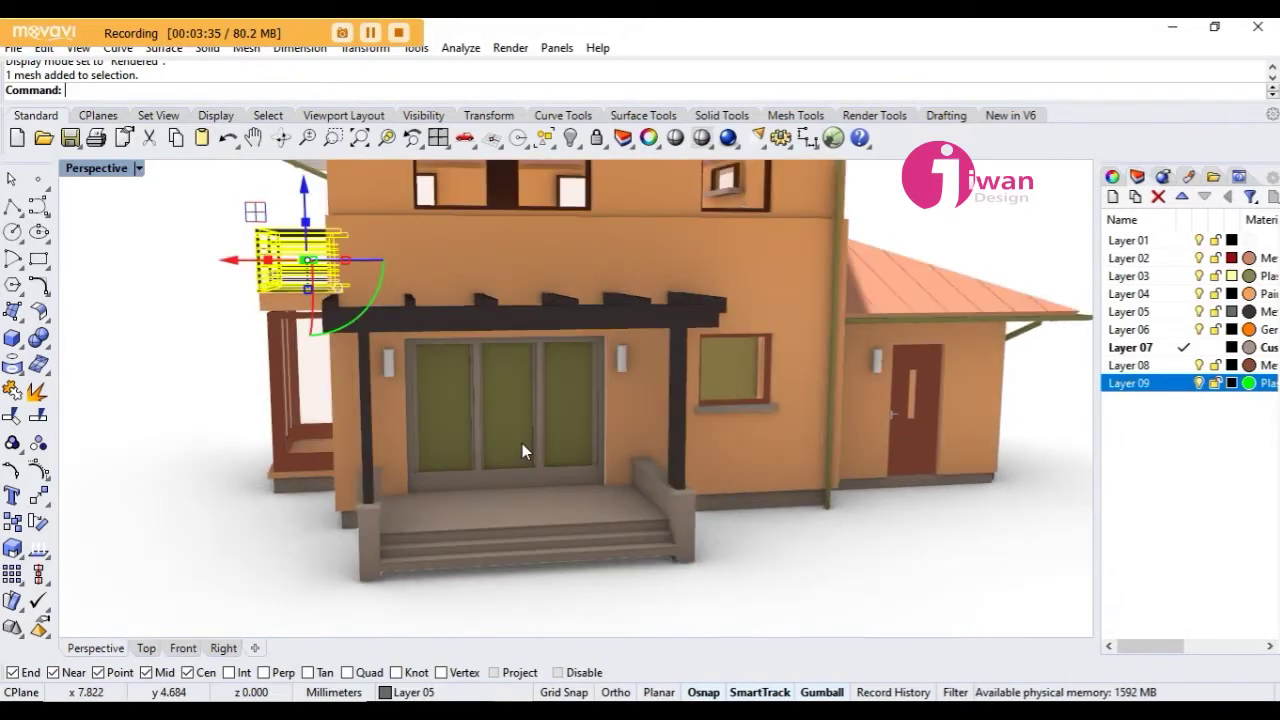
{"action": "left_click", "coordinate": [511, 428]}
{"action": "scroll", "coordinate": [512, 421], "scroll_direction": "down", "scroll_amount": 3}
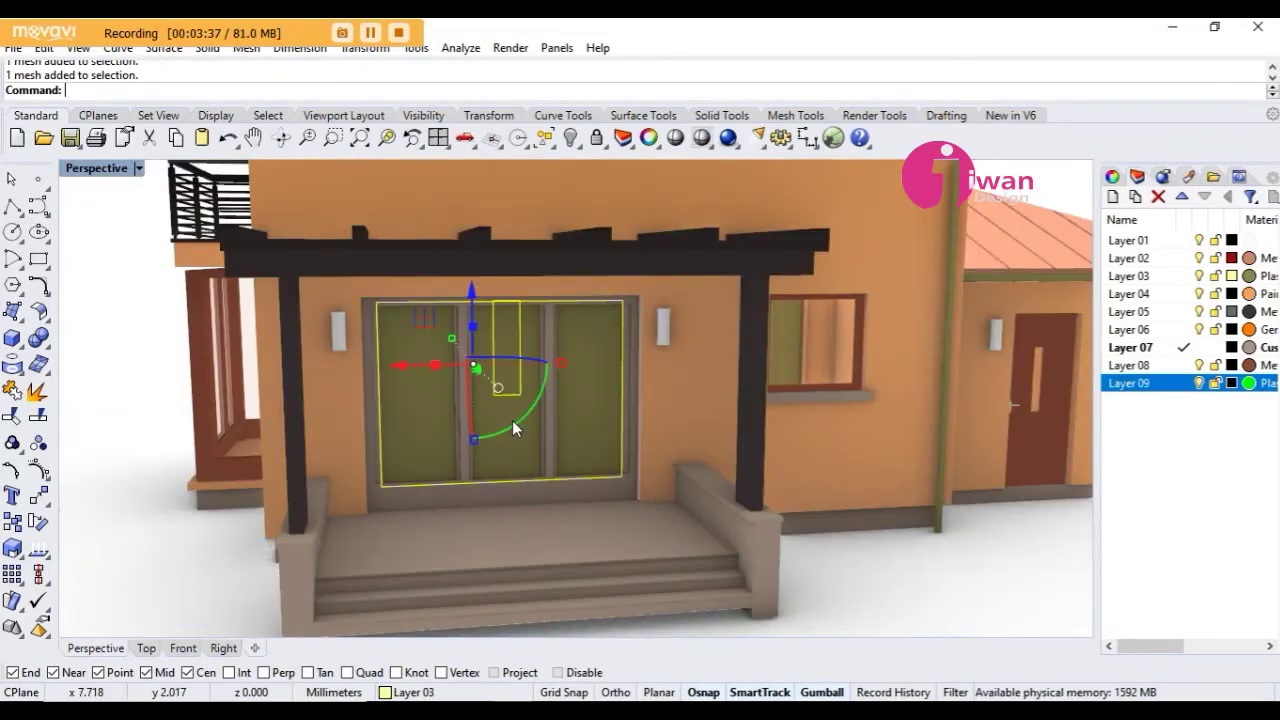
{"action": "scroll", "coordinate": [515, 420], "scroll_direction": "up", "scroll_amount": 5}
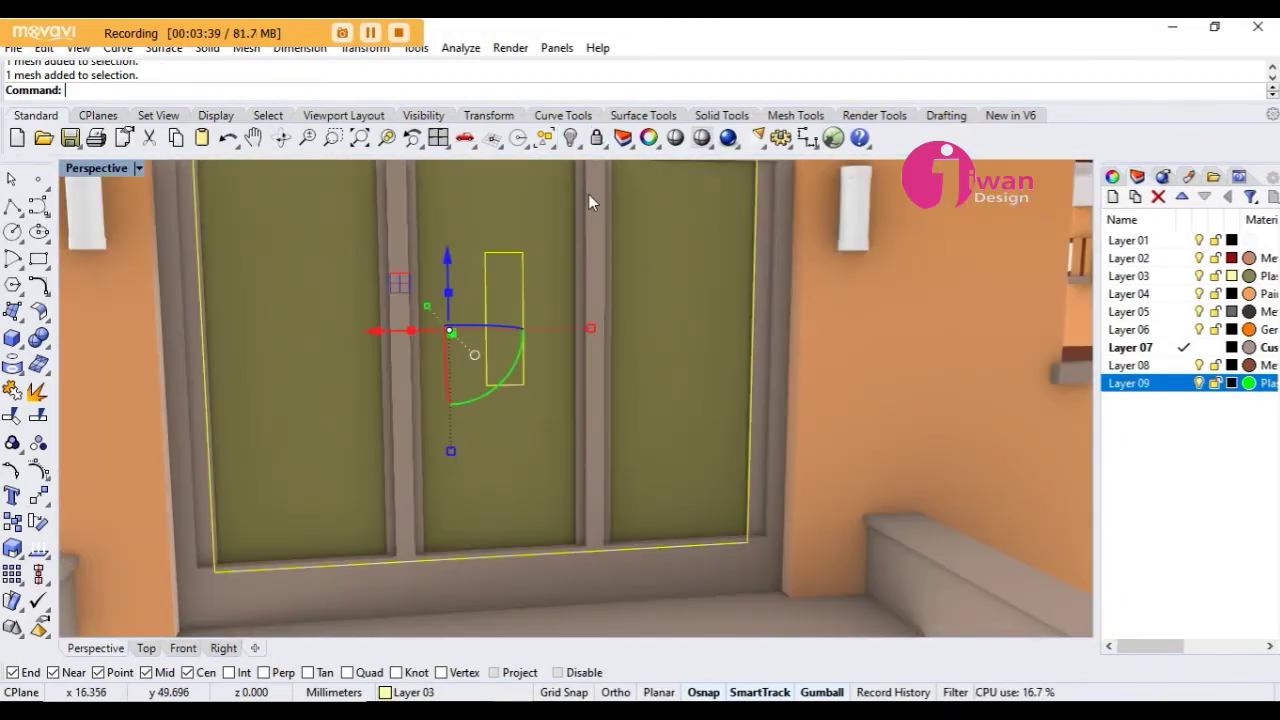
{"action": "scroll", "coordinate": [588, 194], "scroll_direction": "down", "scroll_amount": 3}
{"action": "left_click", "coordinate": [571, 138]}
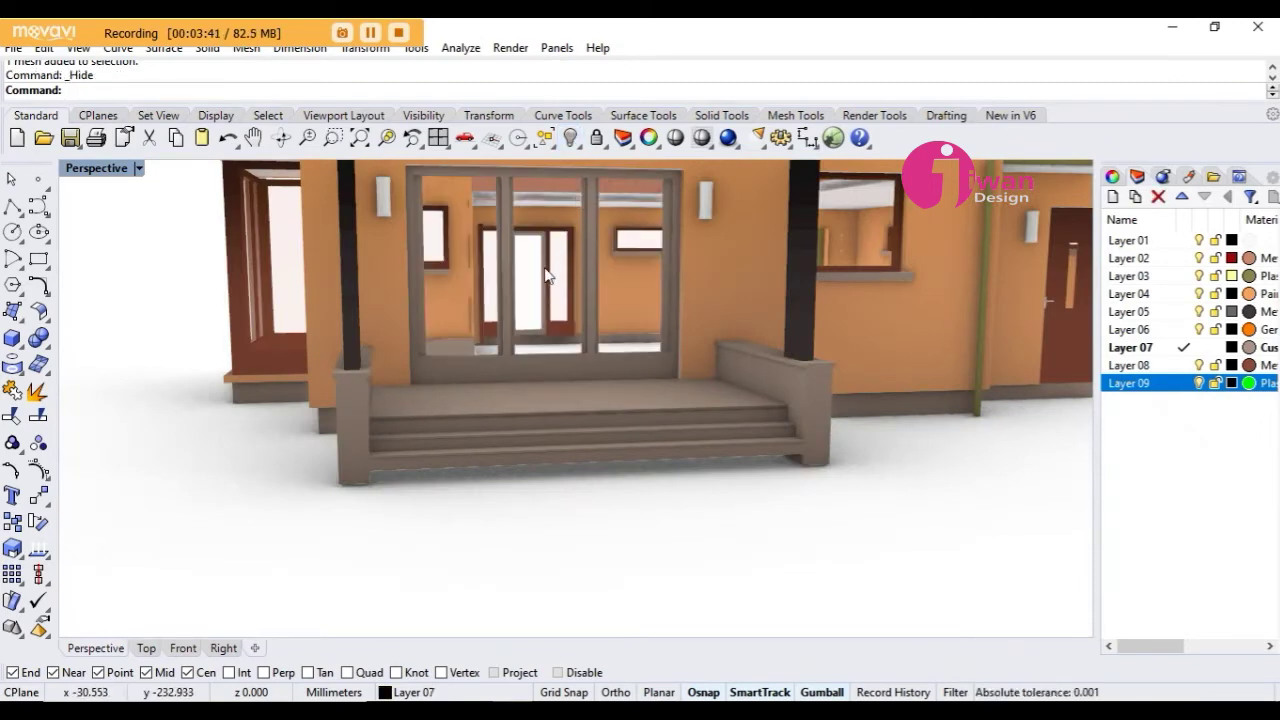
- Inspect the interior through the open terrace door frame and view the terrace side with the side door
{"action": "scroll", "coordinate": [555, 200], "scroll_direction": "down", "scroll_amount": 3}
{"action": "scroll", "coordinate": [543, 222], "scroll_direction": "up", "scroll_amount": 4}
{"action": "scroll", "coordinate": [543, 222], "scroll_direction": "up", "scroll_amount": 5}
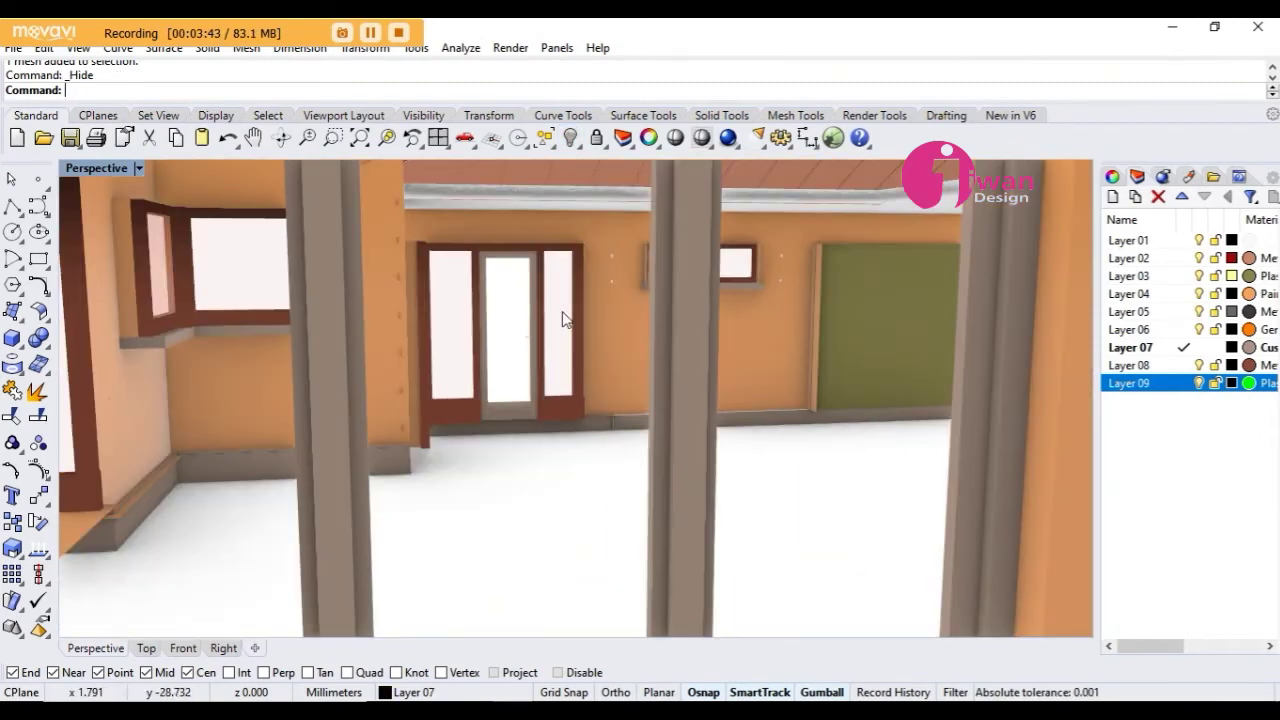
{"action": "scroll", "coordinate": [566, 318], "scroll_direction": "down", "scroll_amount": 7}
{"action": "right_click_drag", "start_coordinate": [595, 318], "coordinate": [501, 305]}
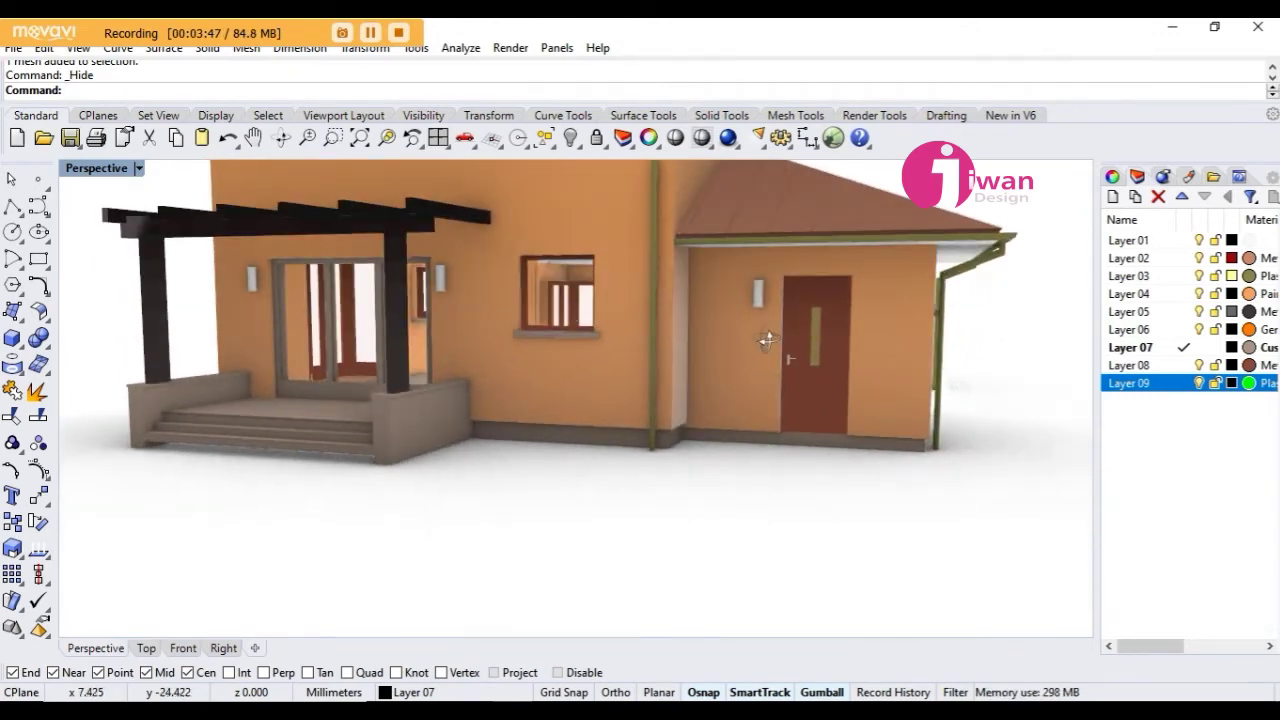